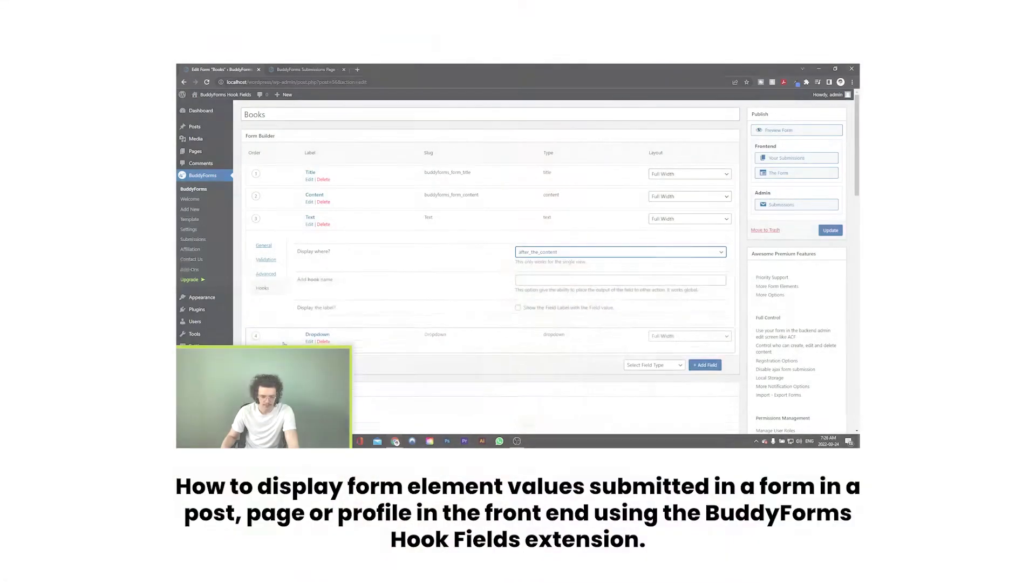
Show the Dropdown field's Hooks settings and expand its Display where? options
scroll(307, 292, "down", 1)
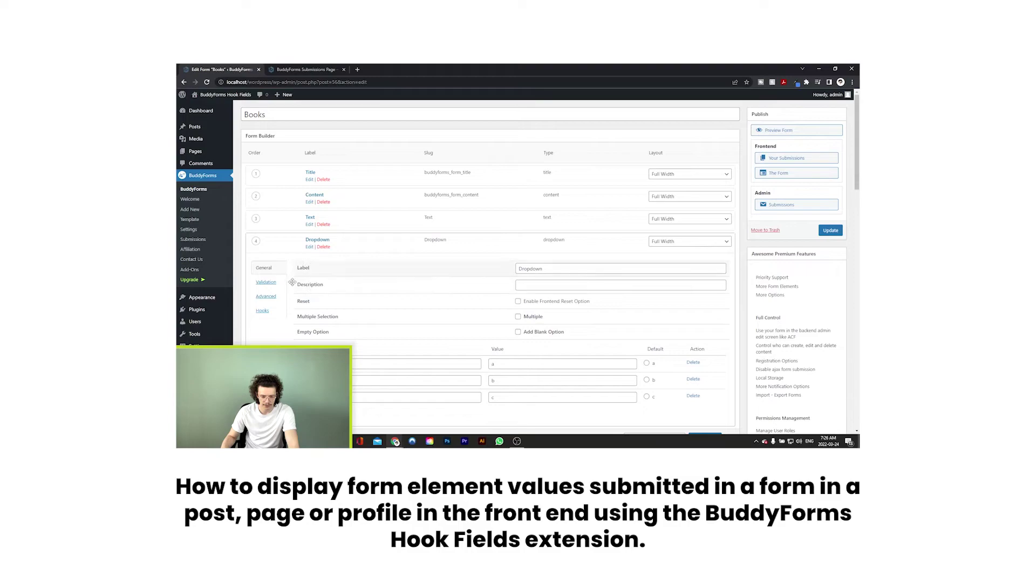
left_click(262, 310)
left_click(533, 277)
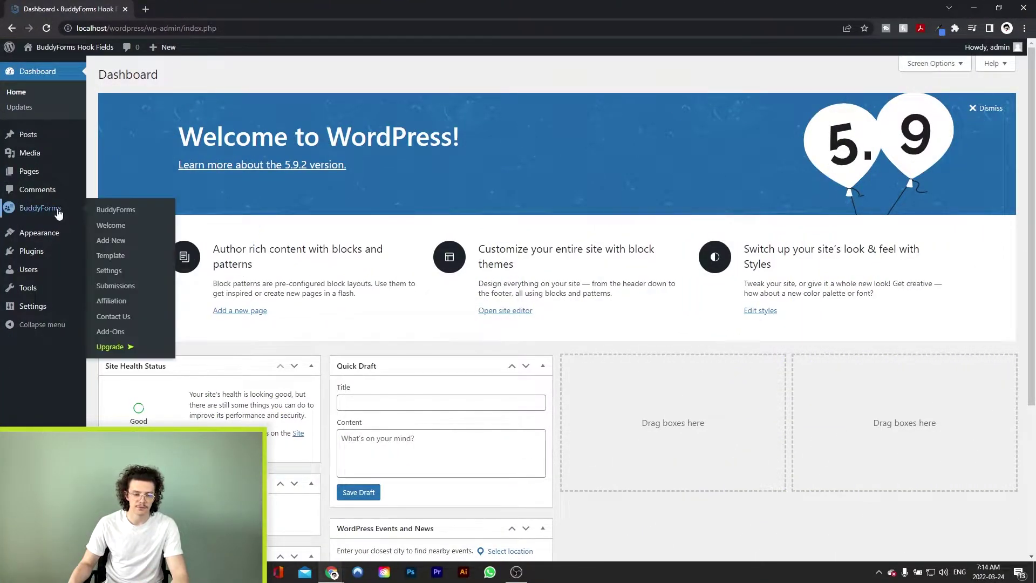
Create a new BuddyForms form from the Post Simple template titled 'Books'
left_click(39, 208)
left_click(196, 78)
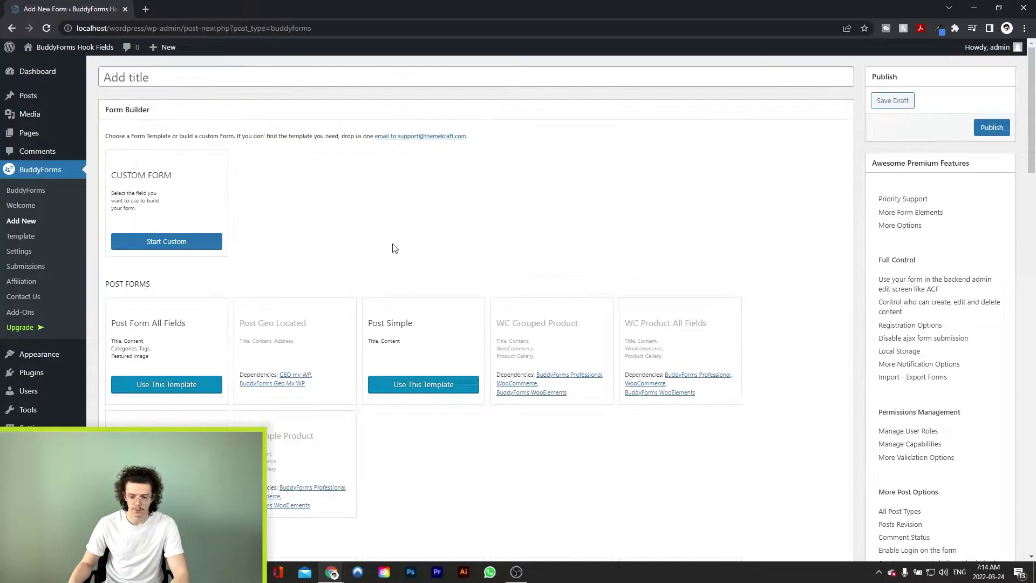
left_click(427, 385)
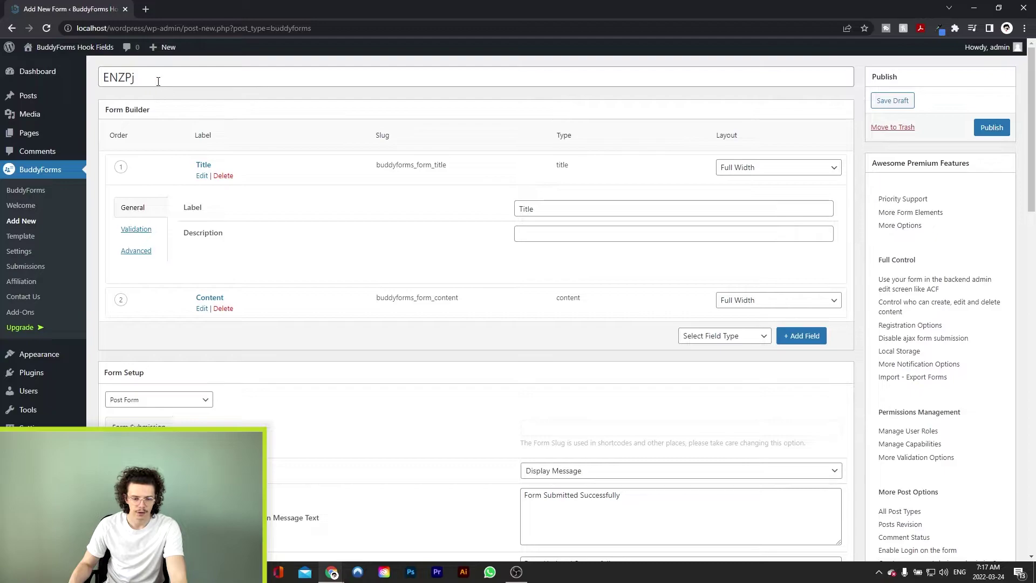
double_click(158, 81)
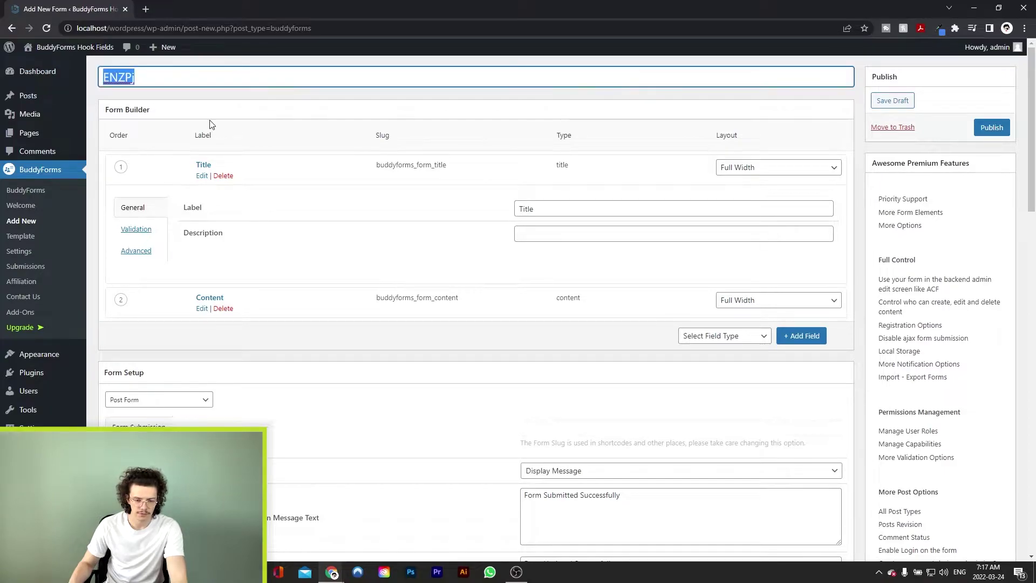
type("Books")
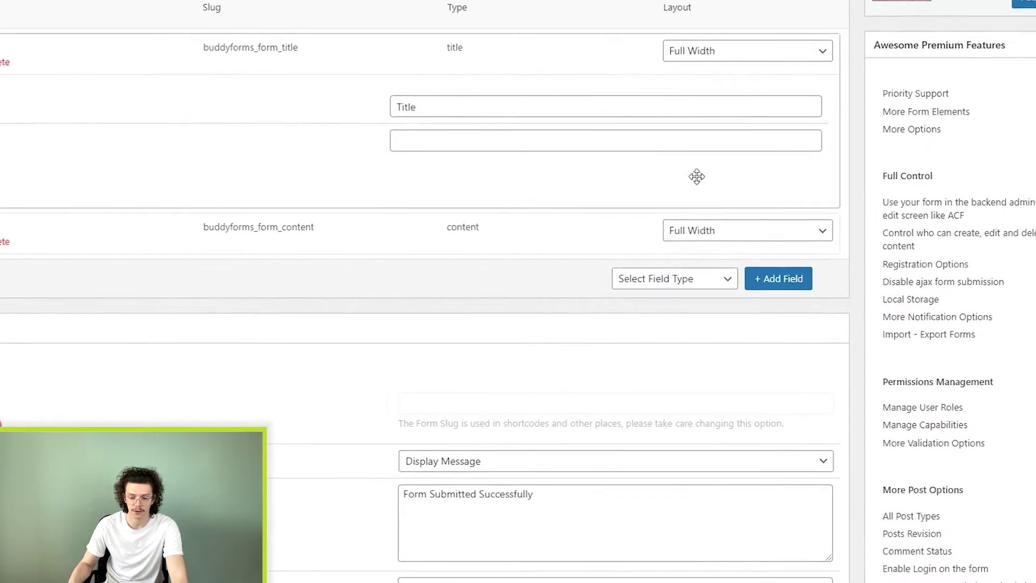
Add a Text field to the Books form and publish it
left_click(658, 246)
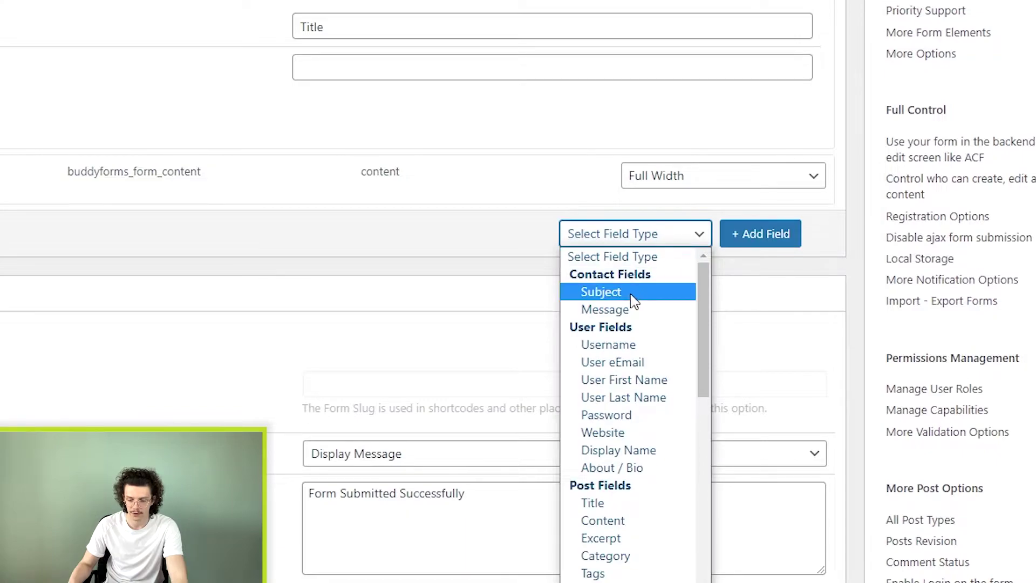
scroll(646, 329, "down", 3)
scroll(624, 337, "down", 3)
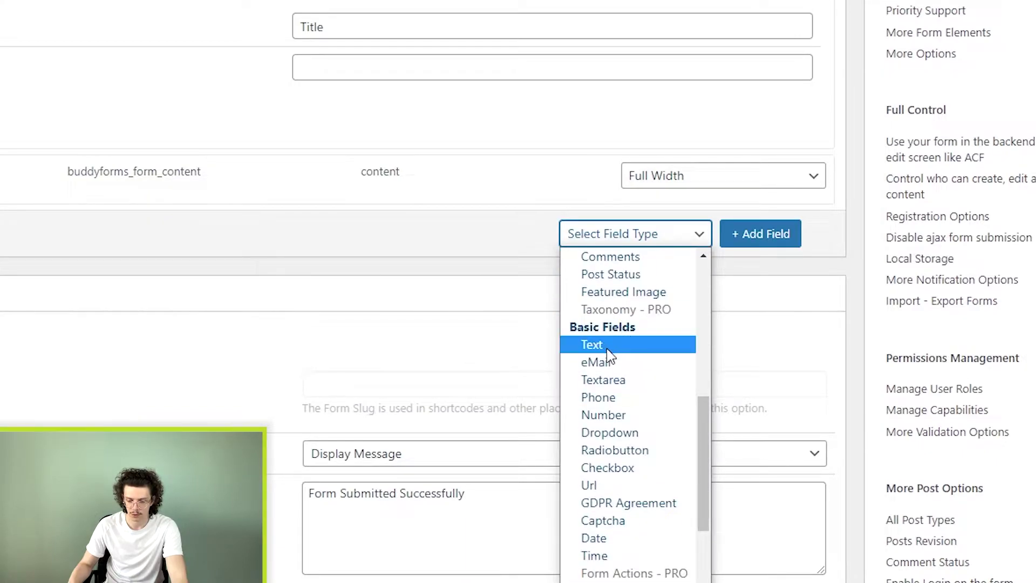
left_click(619, 348)
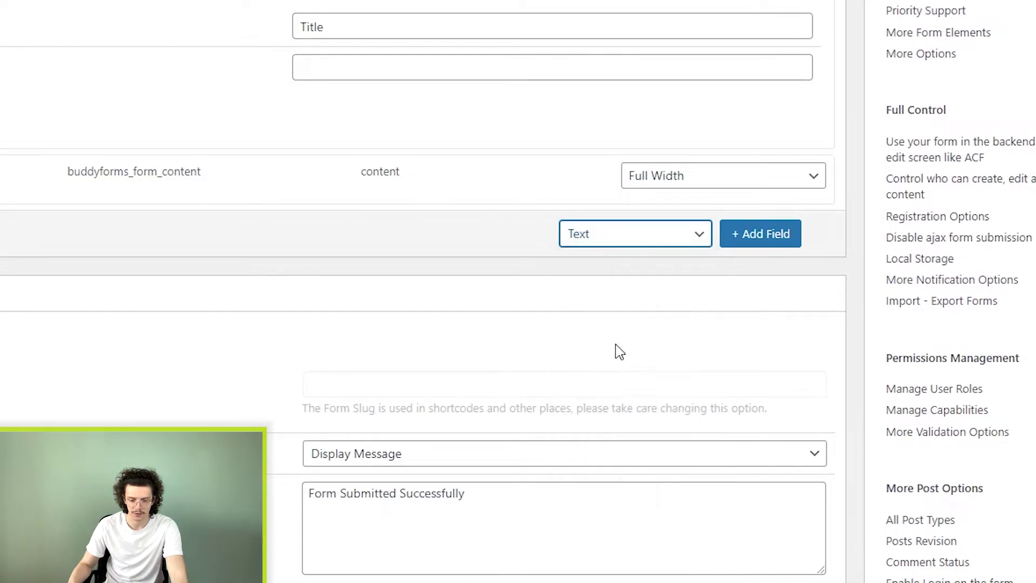
left_click(761, 234)
scroll(421, 178, "down", 5)
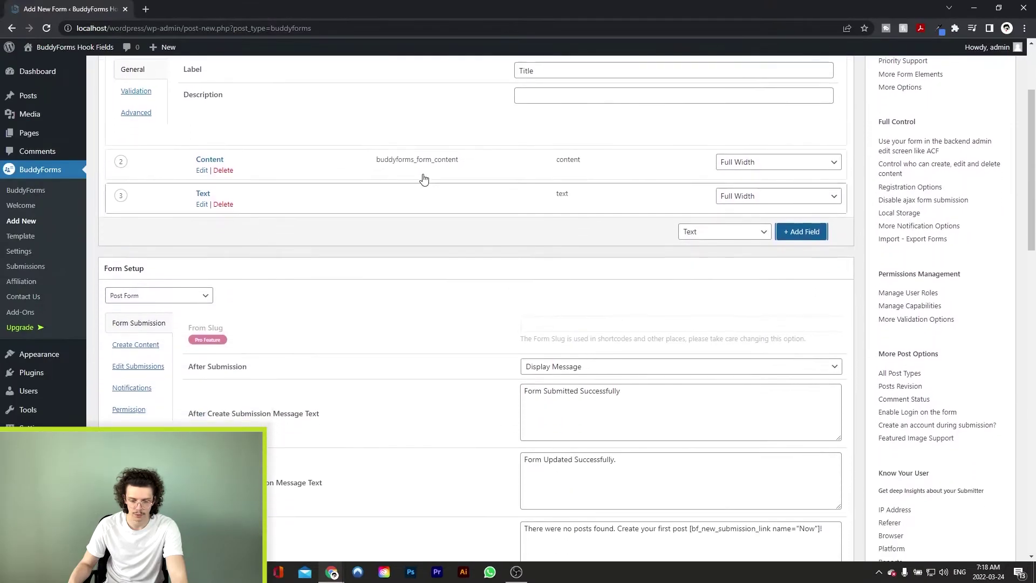
scroll(548, 326, "up", 5)
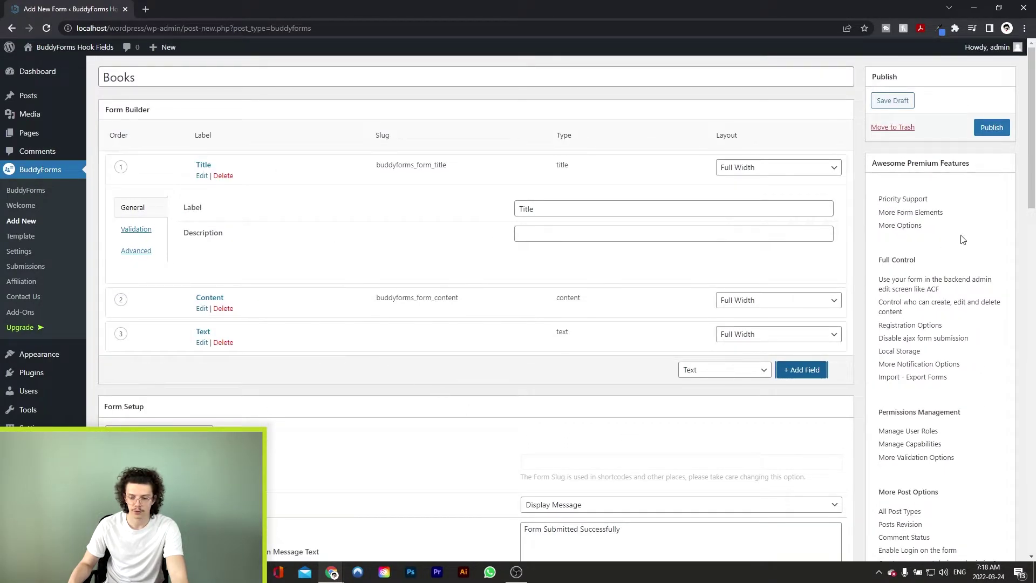
left_click(993, 126)
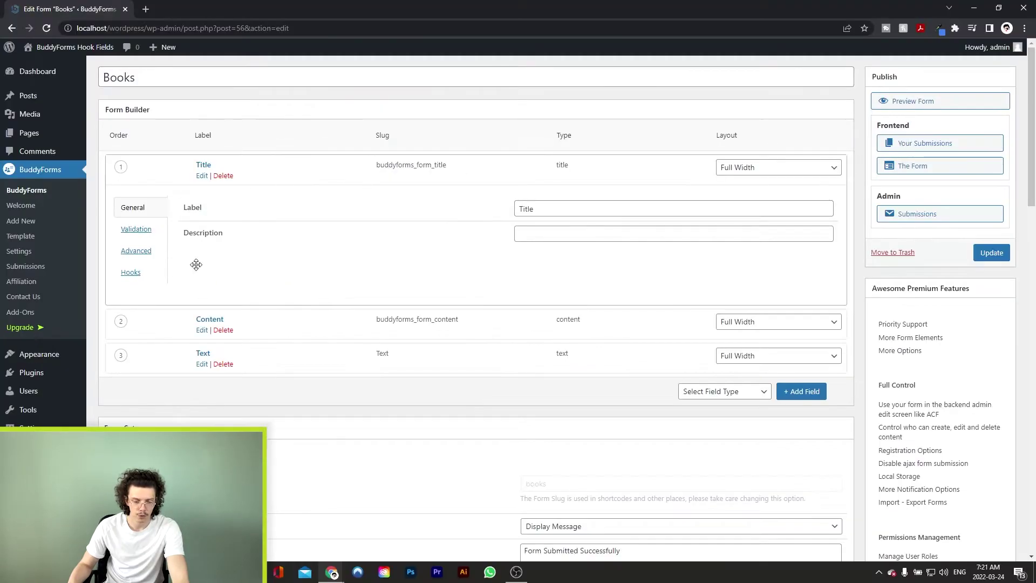
left_click(155, 354)
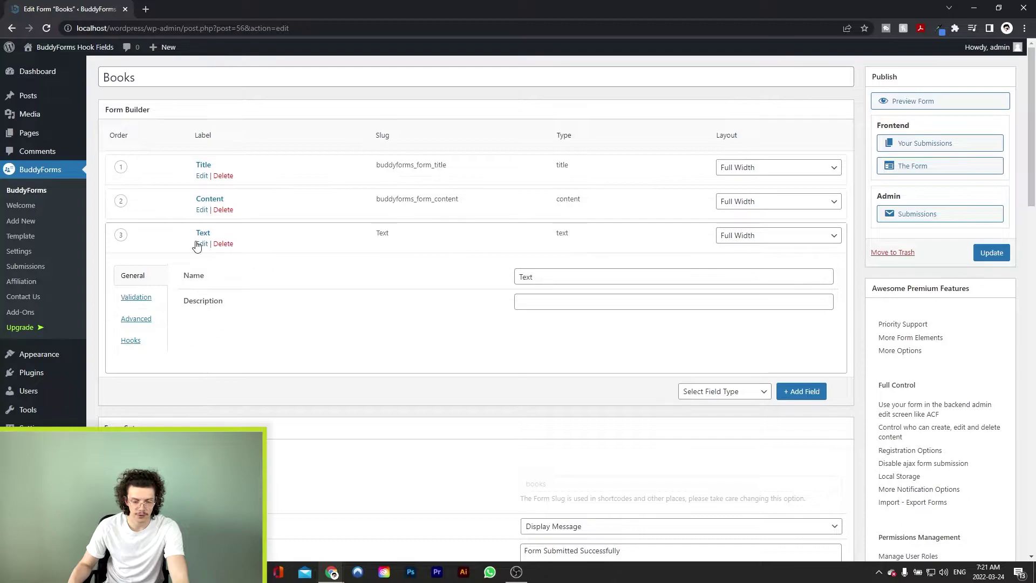
left_click(132, 342)
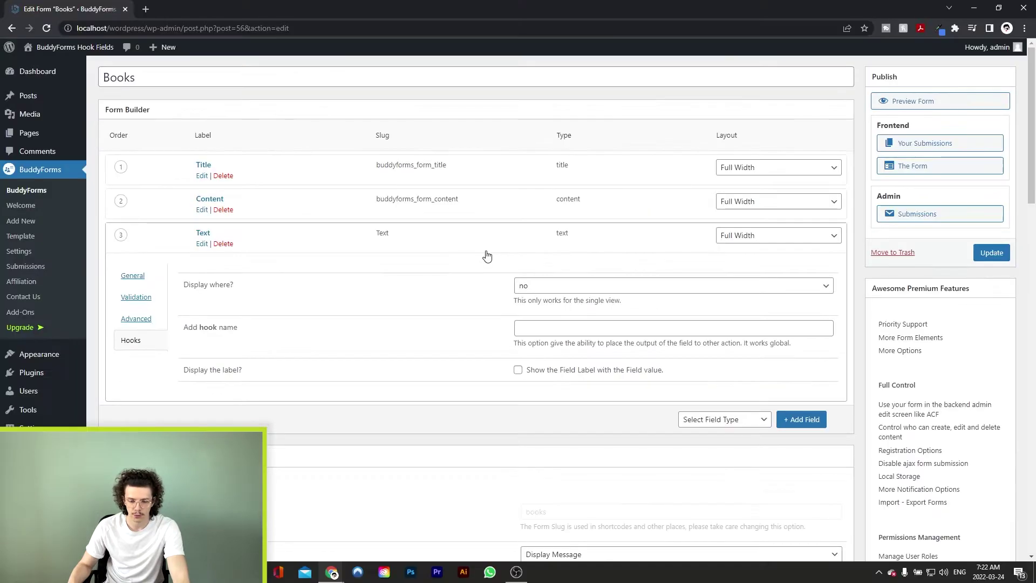
left_click(913, 272)
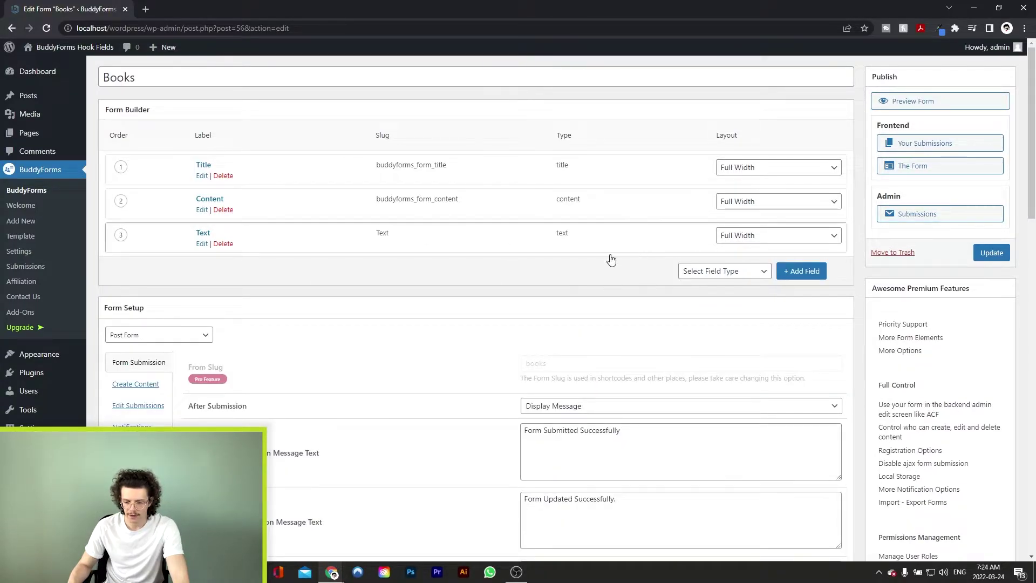
Add a Dropdown field to the Books form
left_click(708, 278)
scroll(735, 326, "down", 5)
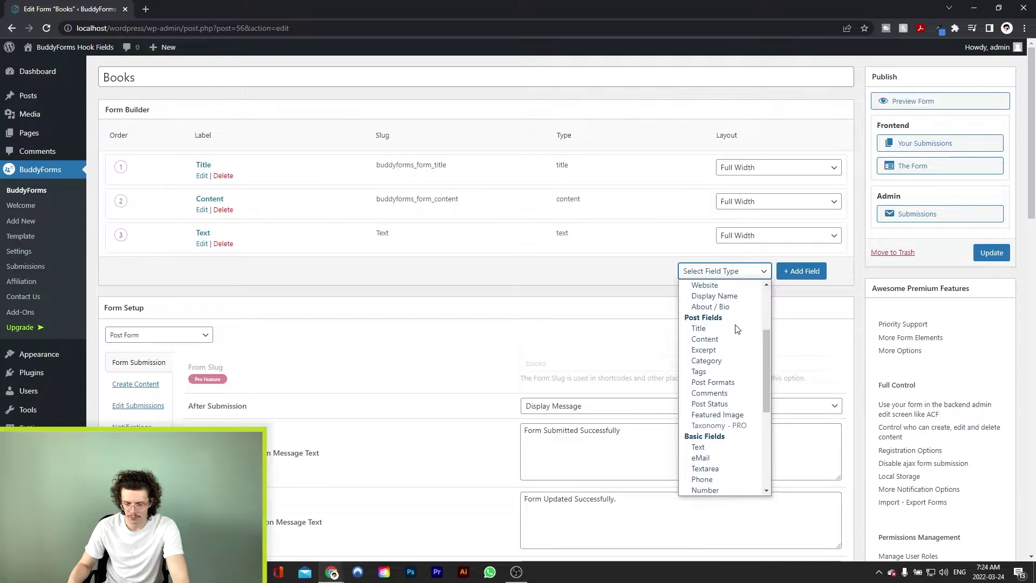
scroll(737, 329, "down", 1)
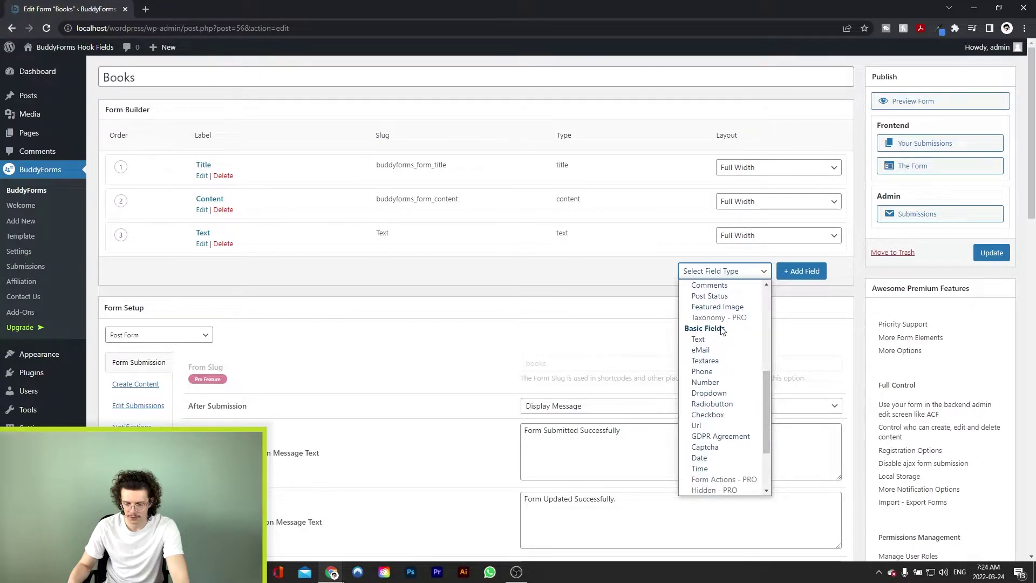
left_click(726, 399)
left_click(801, 271)
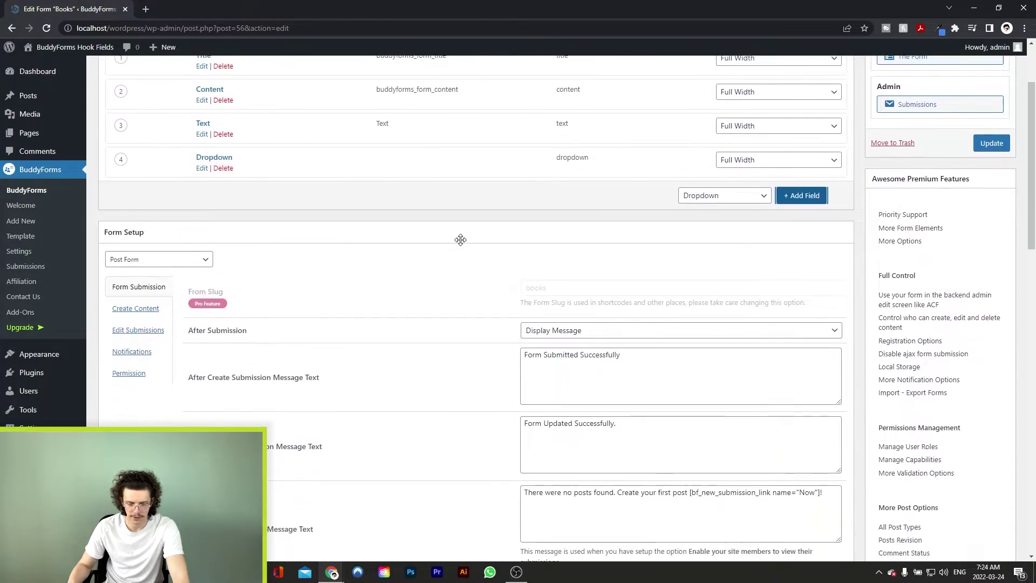
scroll(254, 184, "up", 3)
Give the Dropdown options a, b and c with matching values, then collapse its settings
left_click(209, 210)
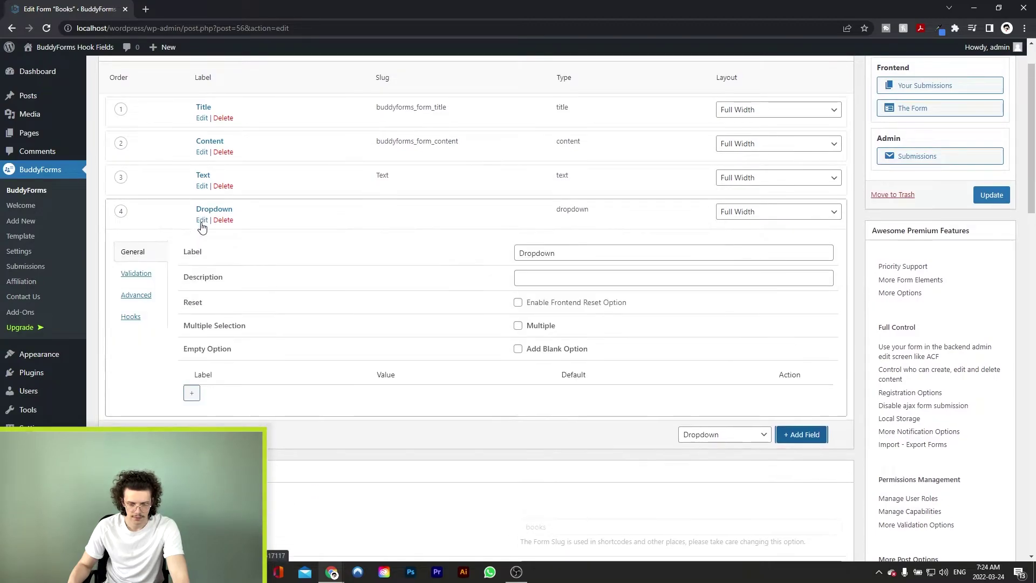
left_click(192, 393)
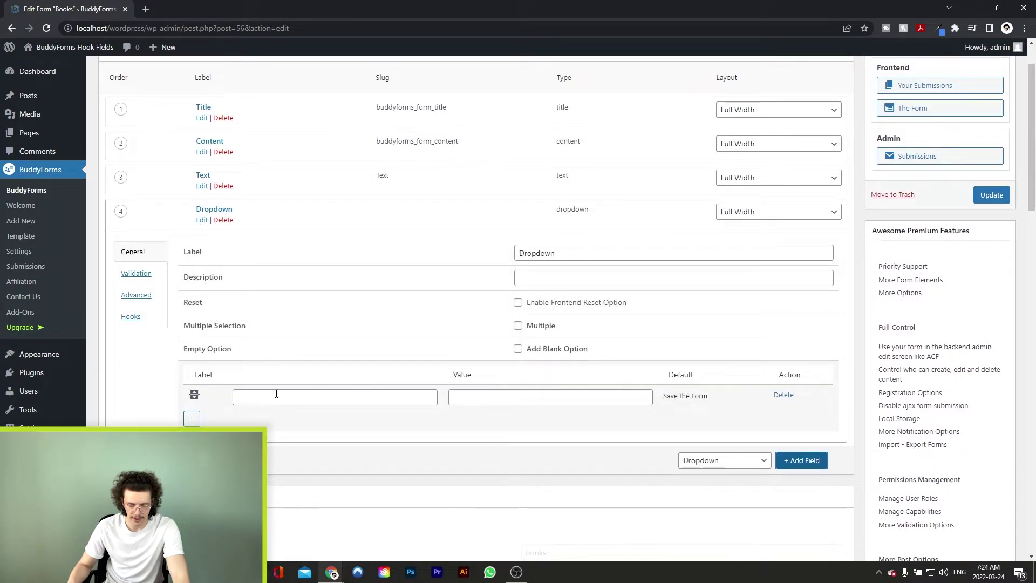
left_click(349, 396)
type("a")
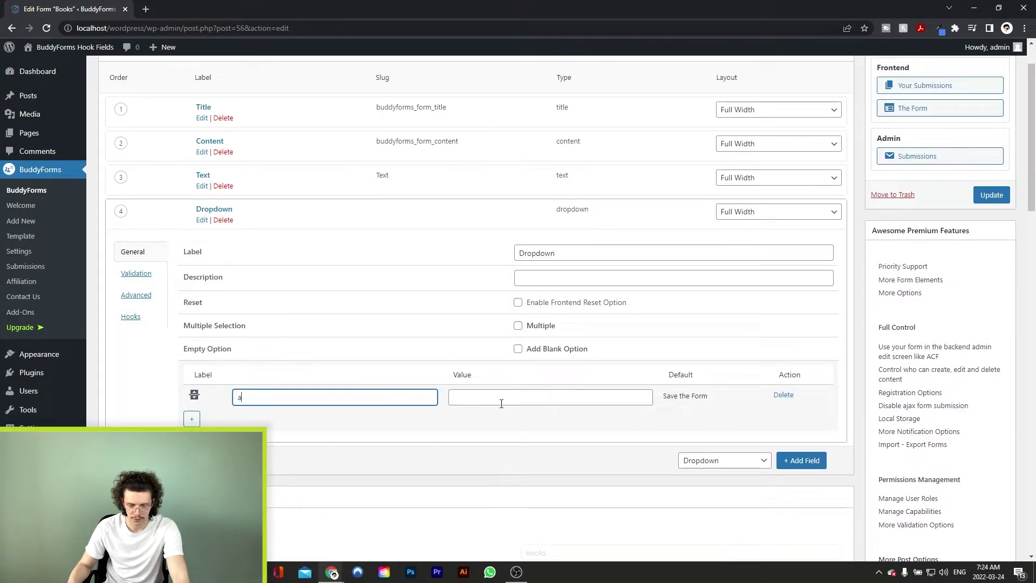
key("Tab")
type("a")
key("Return")
type("b")
key("Tab")
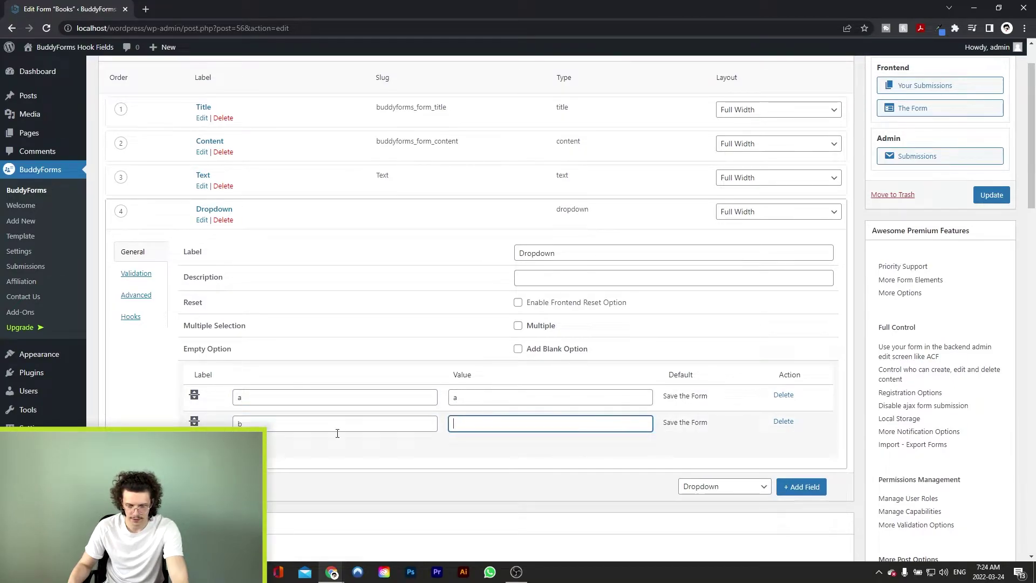
type("b")
key("Return")
type("c")
key("Tab")
type("c")
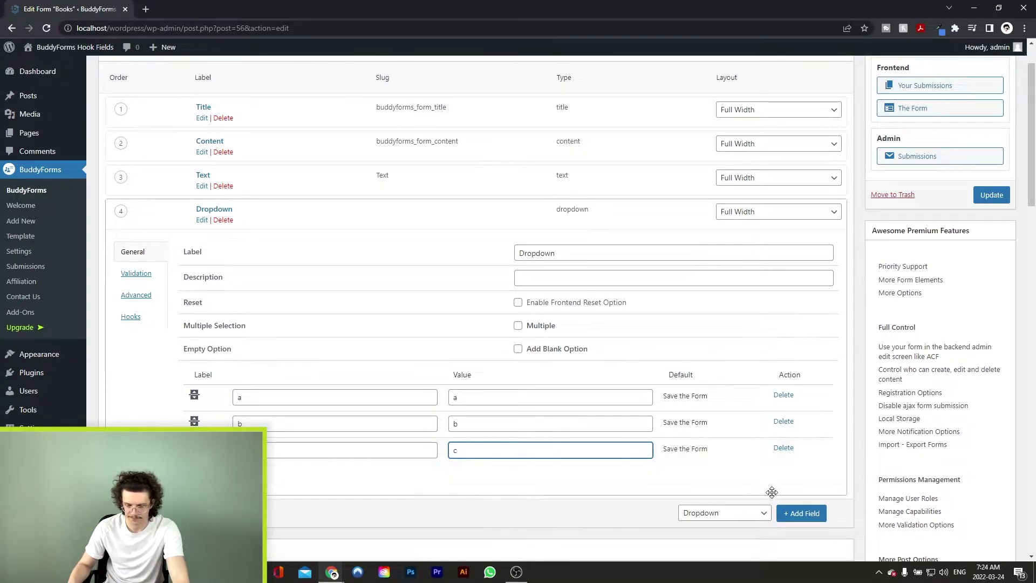
left_click(248, 221)
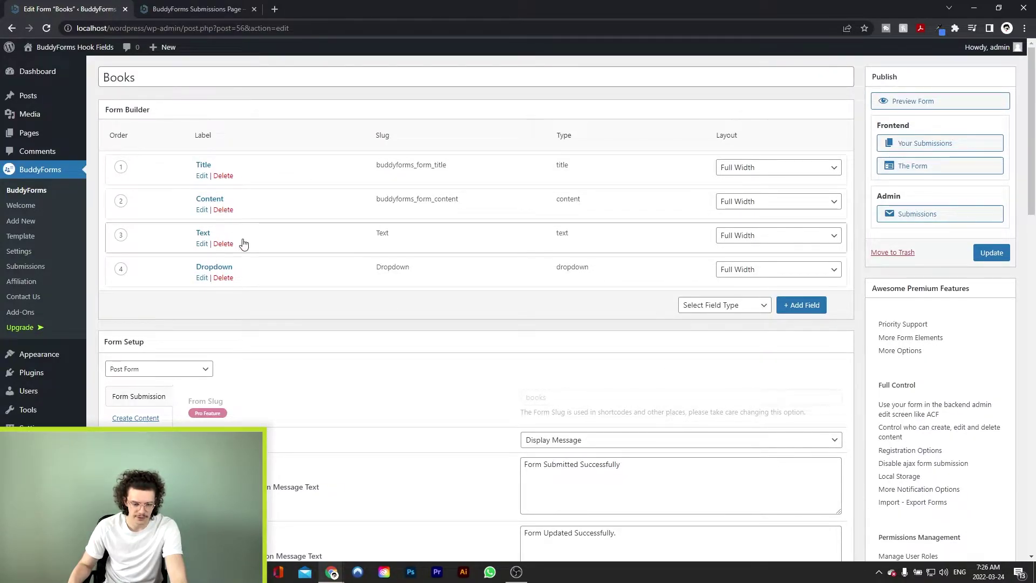
Set the Text field's Display where? hook to after_the_content
left_click(202, 243)
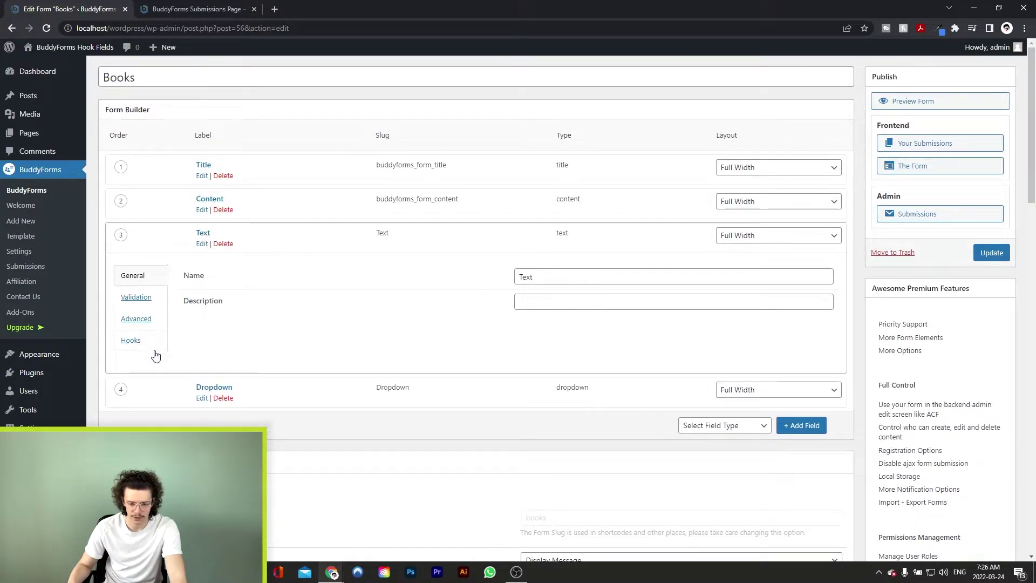
left_click(141, 342)
left_click(582, 286)
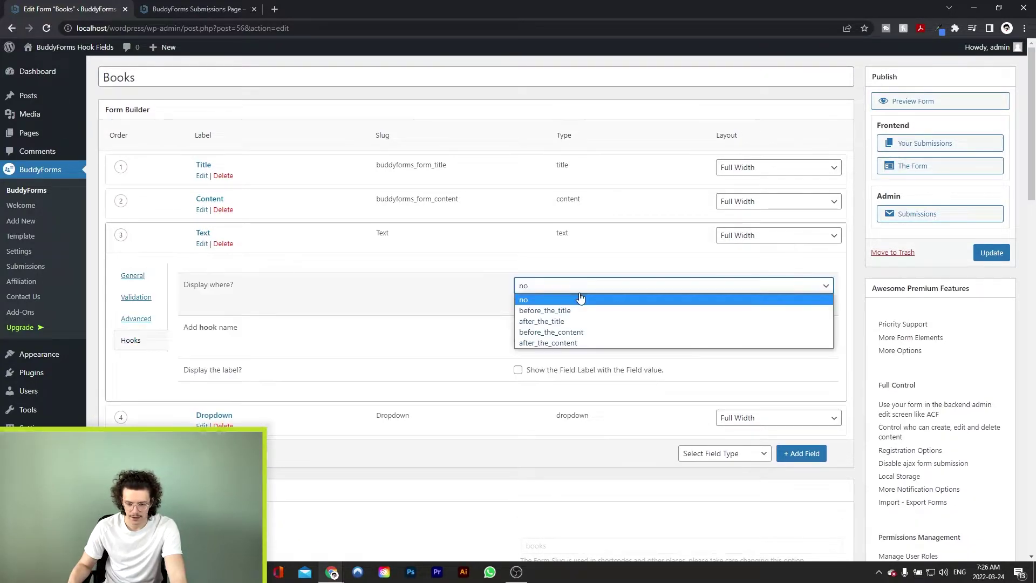
left_click(577, 343)
Set the Dropdown field's Display where? to after_the_content and update the form
left_click(214, 415)
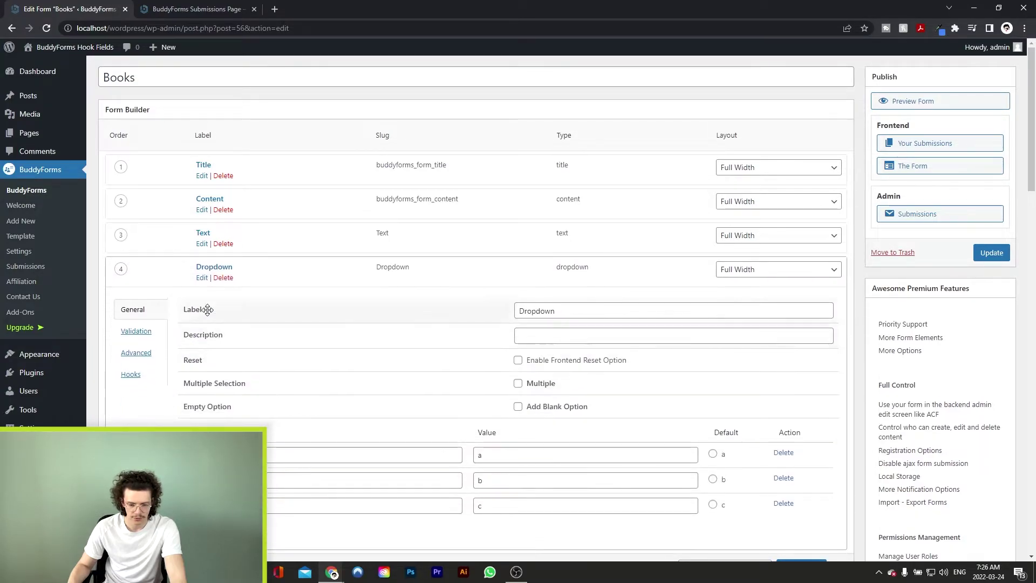
left_click(132, 377)
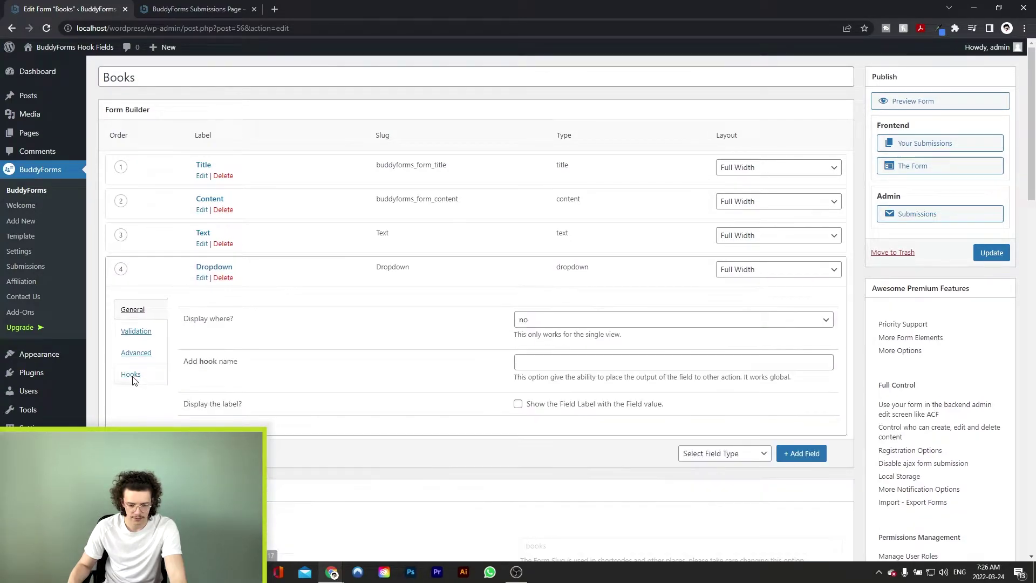
left_click(541, 322)
left_click(560, 378)
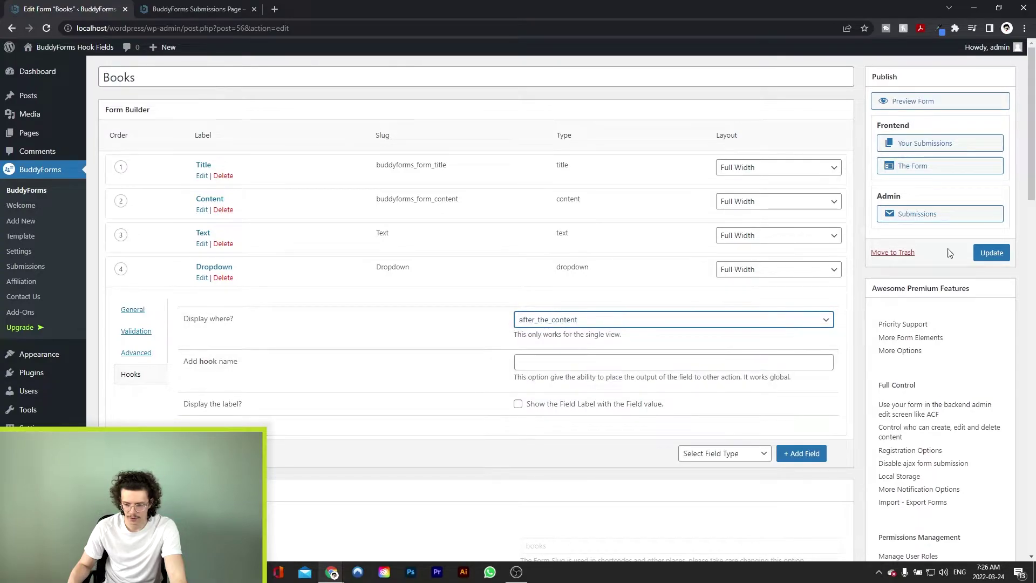
left_click(992, 252)
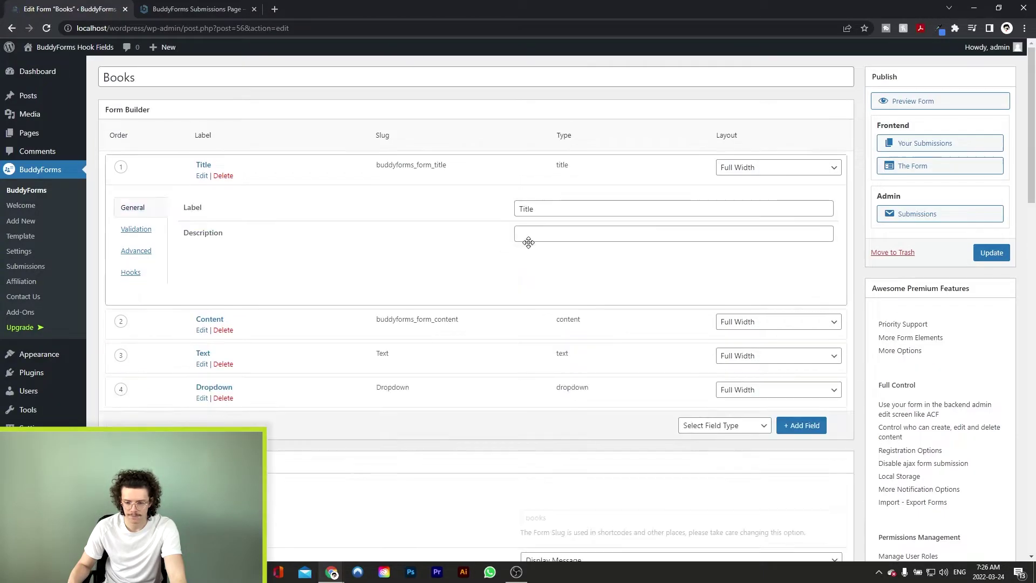
Open the Books form on the frontend and enter the title 'My first Book'
left_click(939, 166)
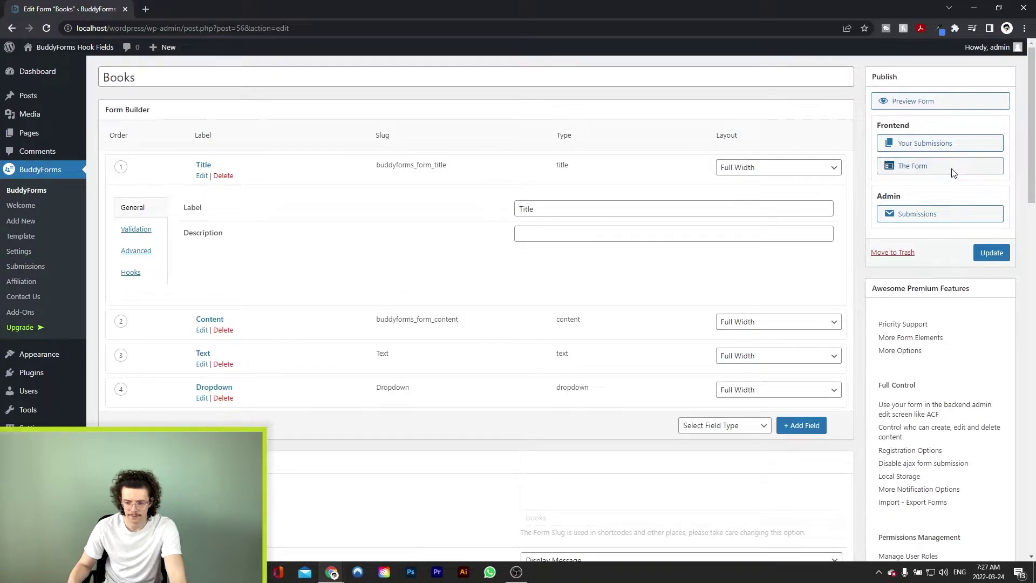
scroll(635, 228, "down", 1)
scroll(403, 218, "down", 1)
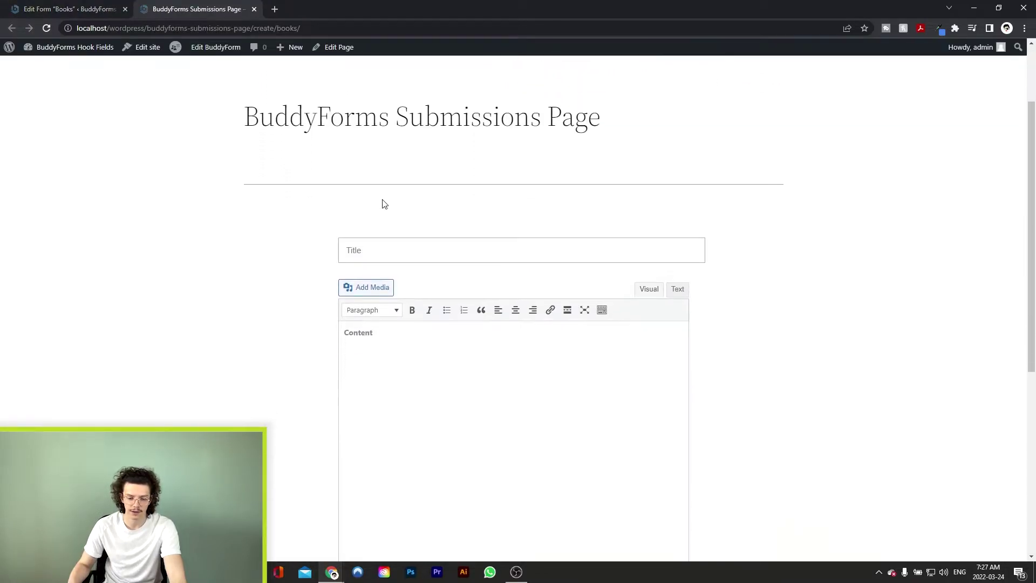
left_click(413, 252)
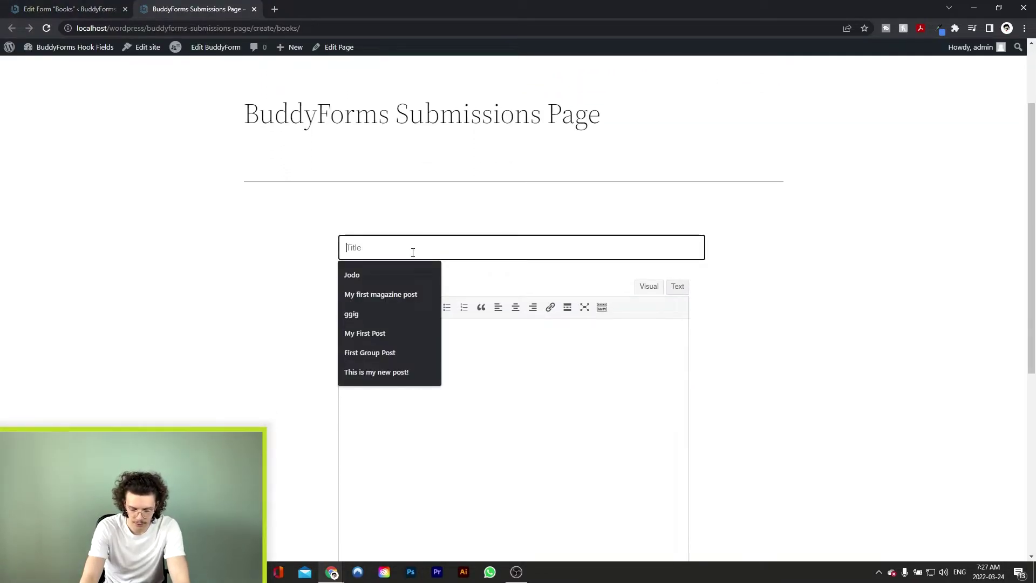
type("My first B")
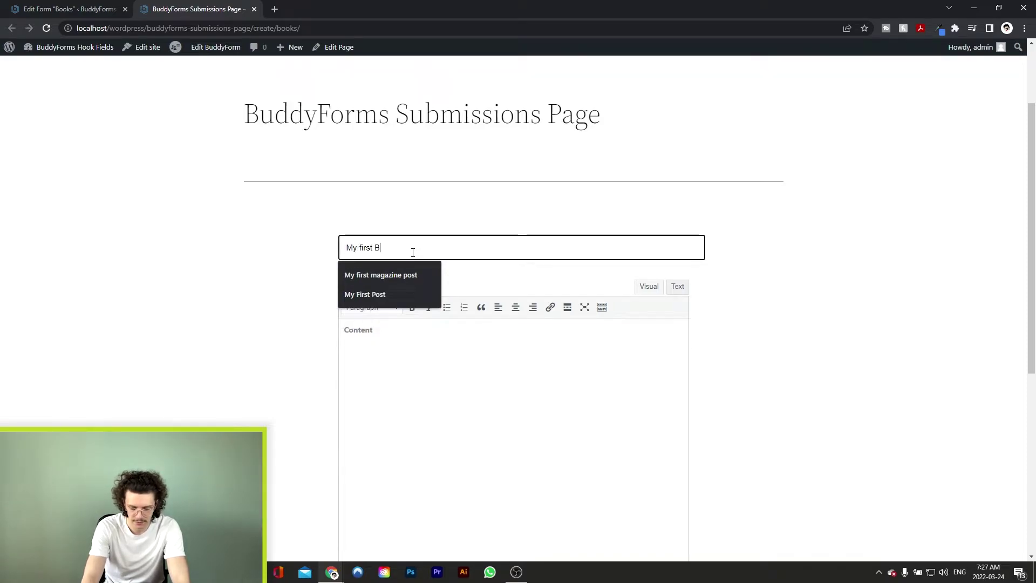
type("ook")
Fill in the content and Text 'Hello!', choose dropdown option b, and submit
left_click(418, 386)
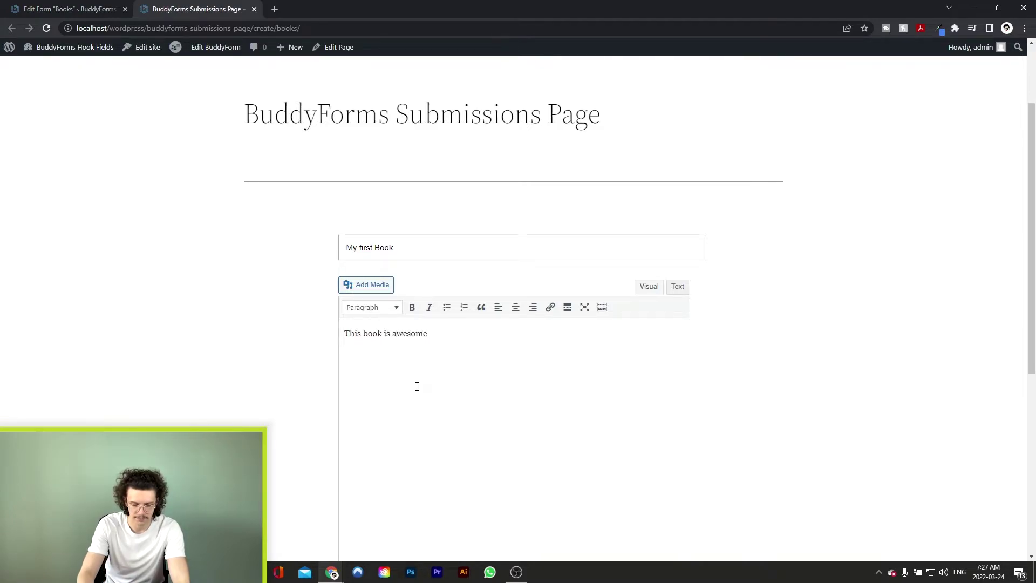
scroll(432, 380, "down", 5)
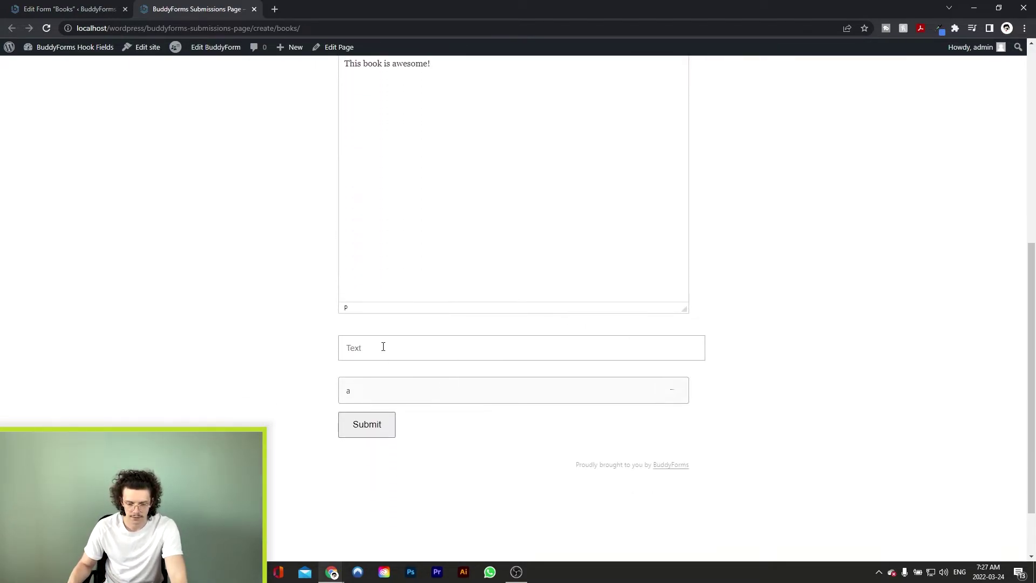
left_click(383, 347)
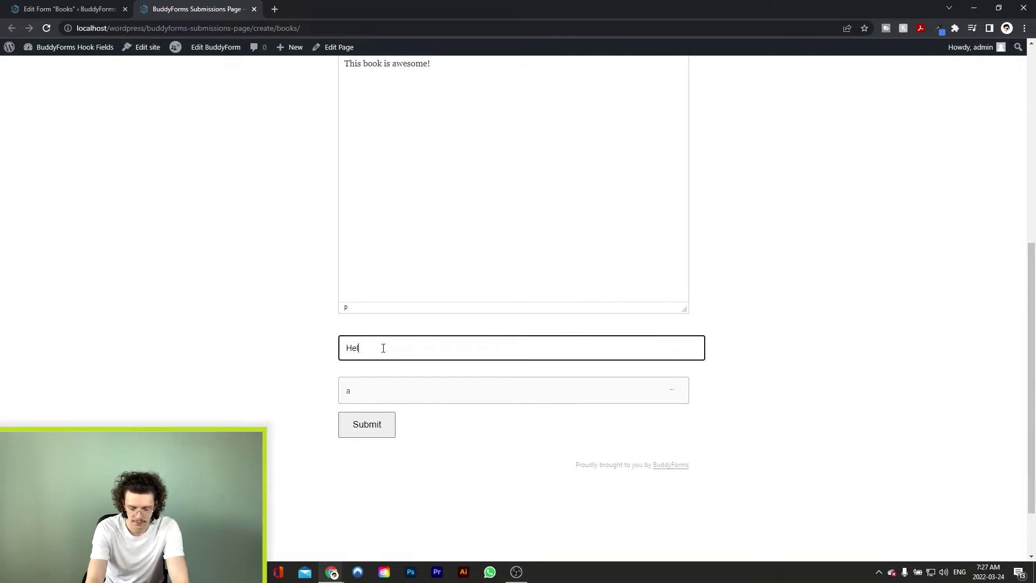
scroll(461, 277, "down", 1)
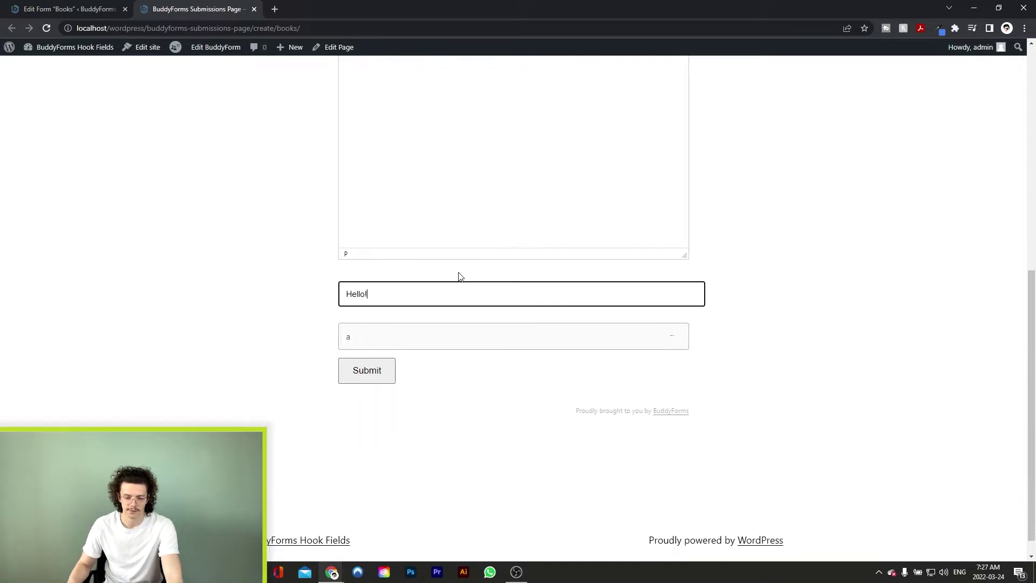
left_click(402, 337)
left_click(377, 405)
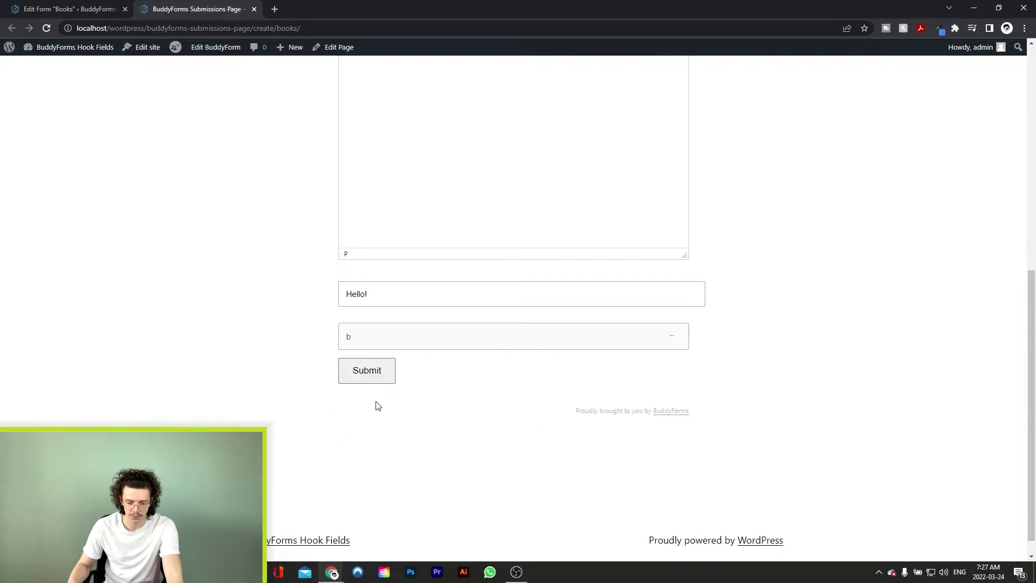
left_click(369, 371)
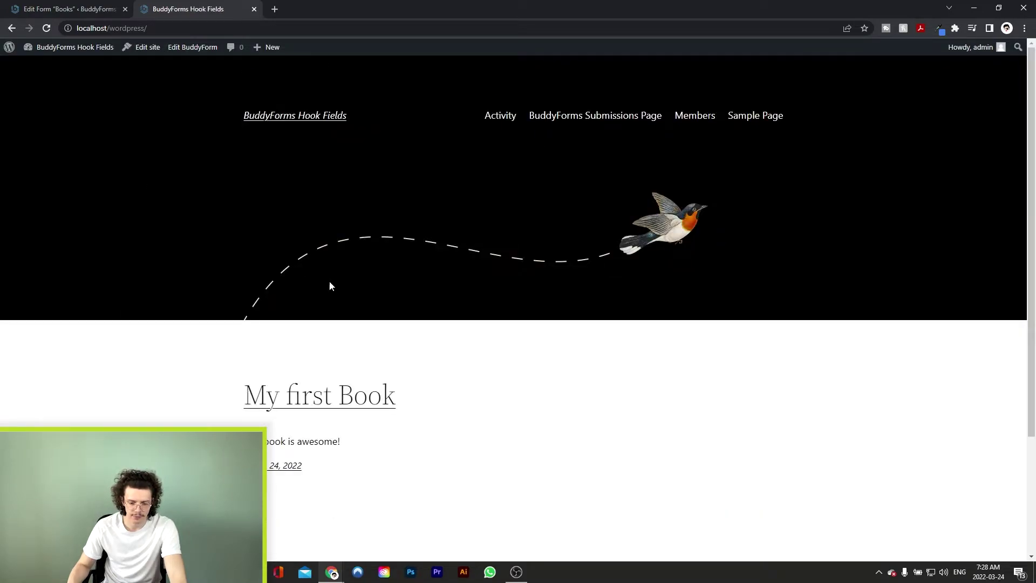
Open My first Book and highlight its title, paragraph and Hello! value to inspect them
left_click(301, 406)
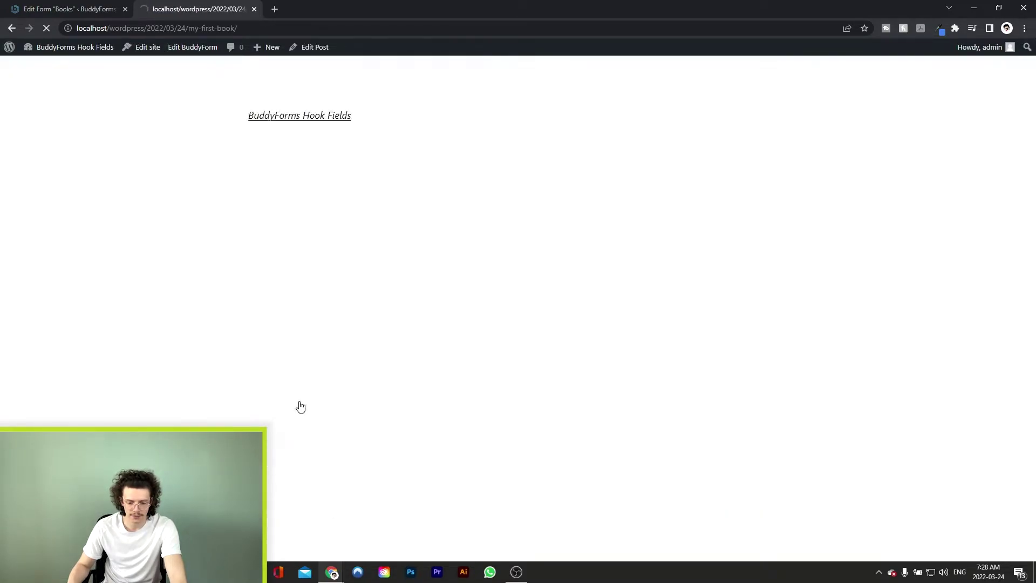
scroll(531, 173, "down", 1)
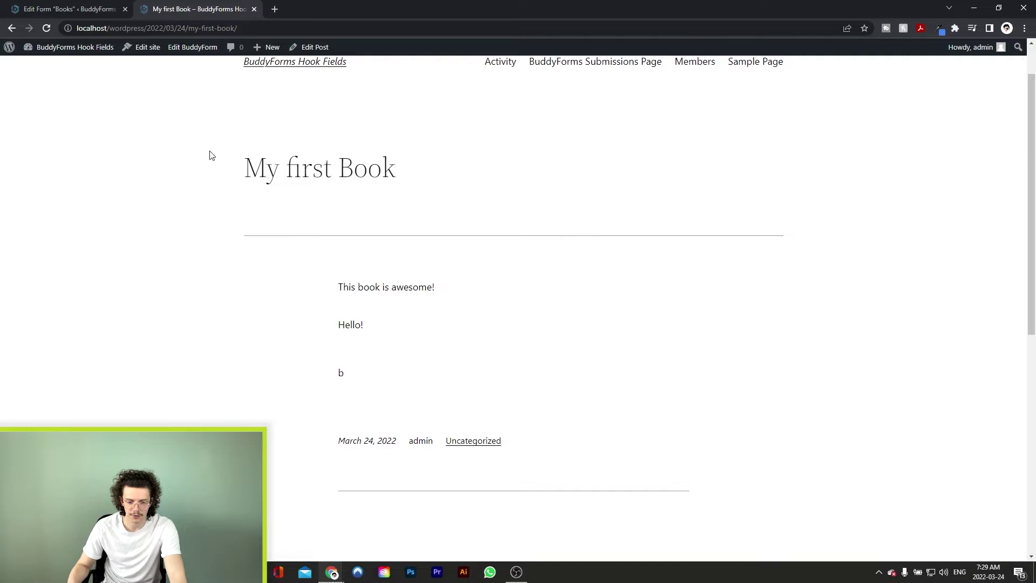
left_click_drag(212, 155, 425, 174)
left_click(428, 175)
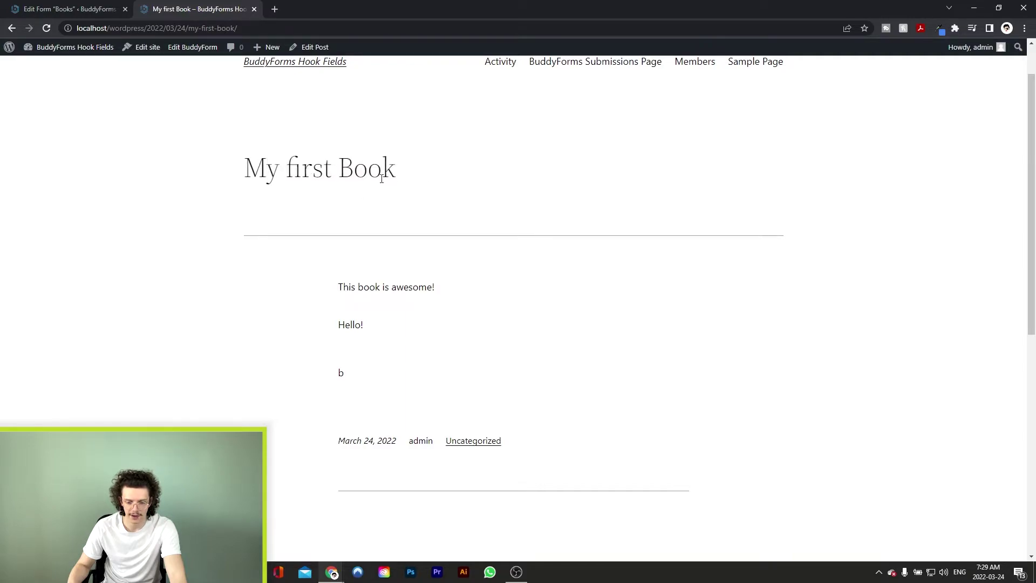
left_click_drag(324, 291, 448, 290)
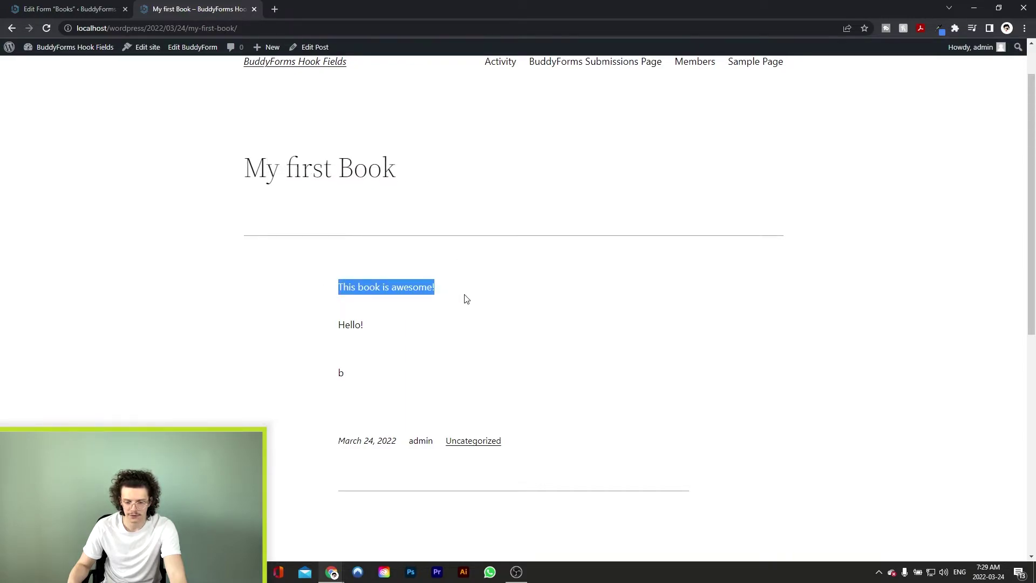
left_click(467, 299)
left_click_drag(300, 325, 405, 334)
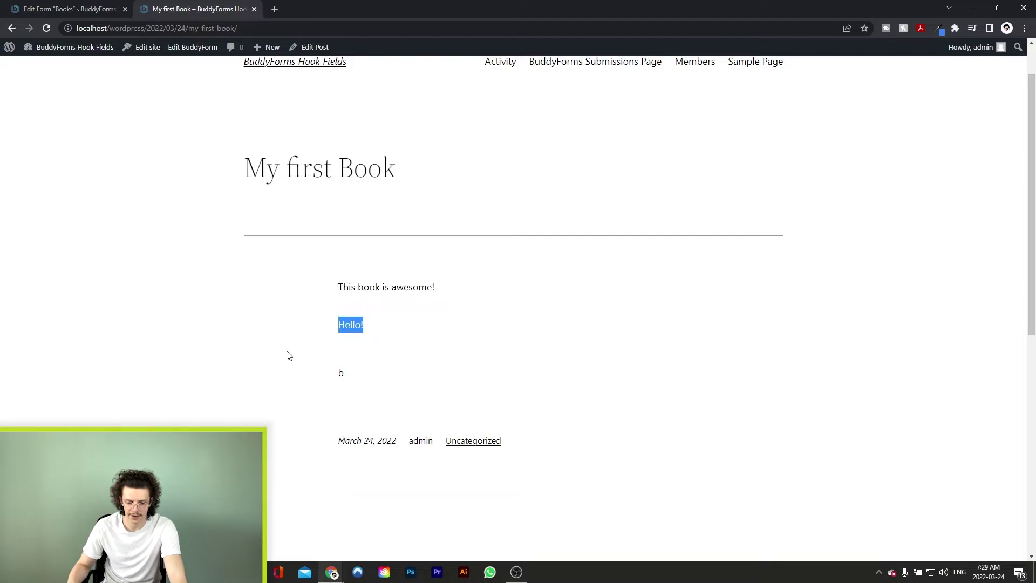
left_click(317, 373)
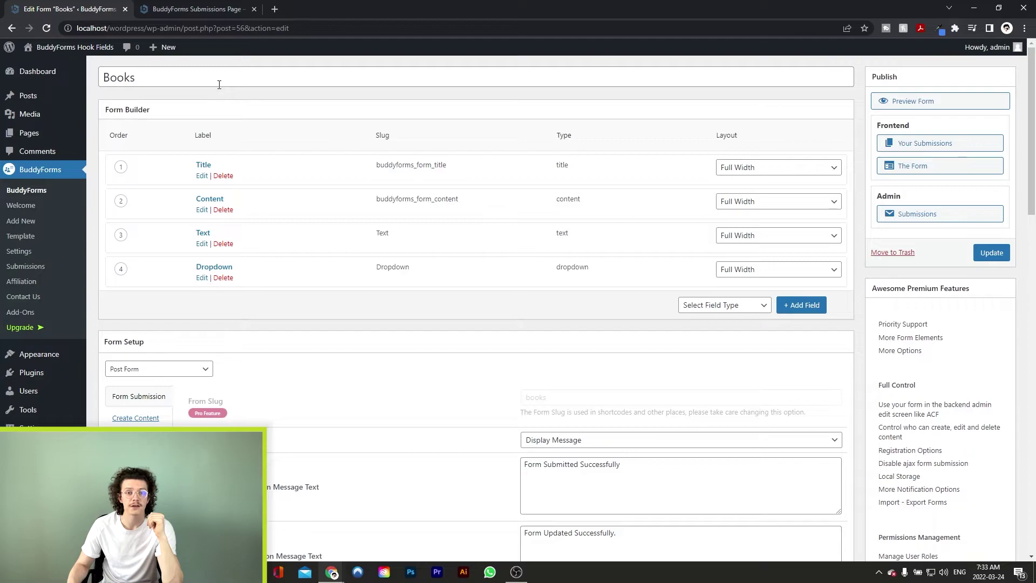
left_click(198, 9)
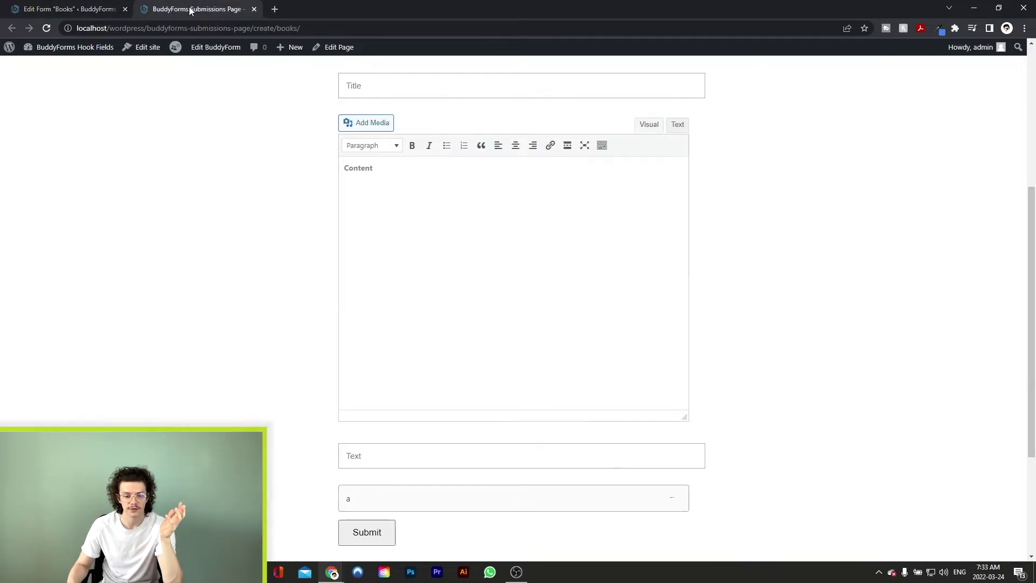
scroll(394, 153, "up", 4)
scroll(370, 222, "down", 3)
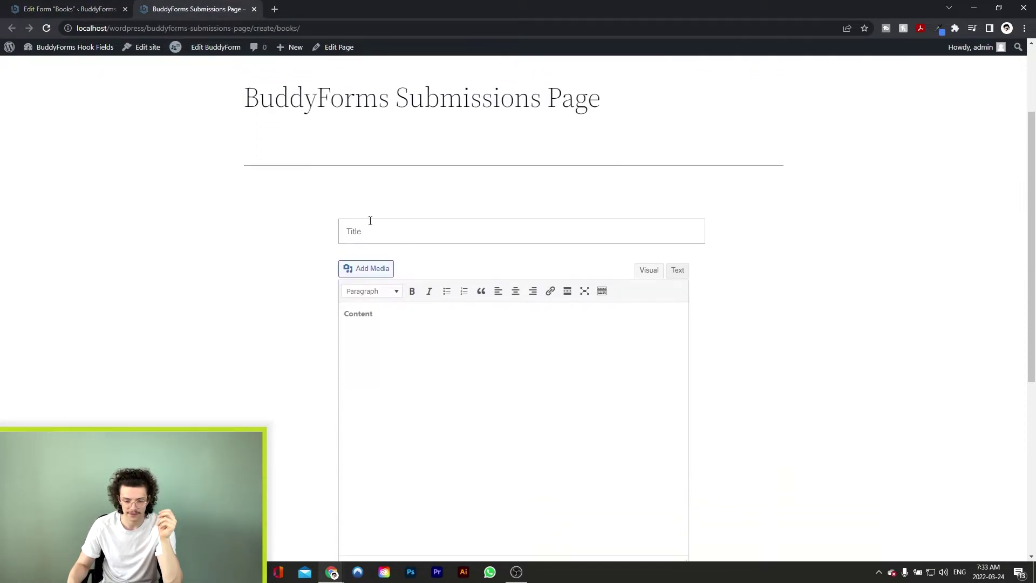
scroll(348, 264, "down", 2)
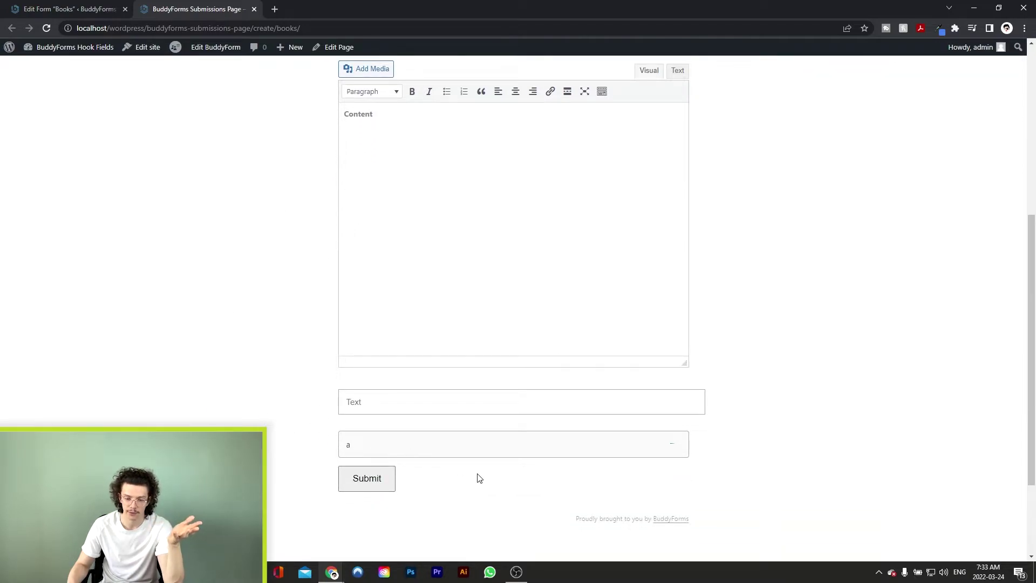
scroll(404, 415, "up", 1)
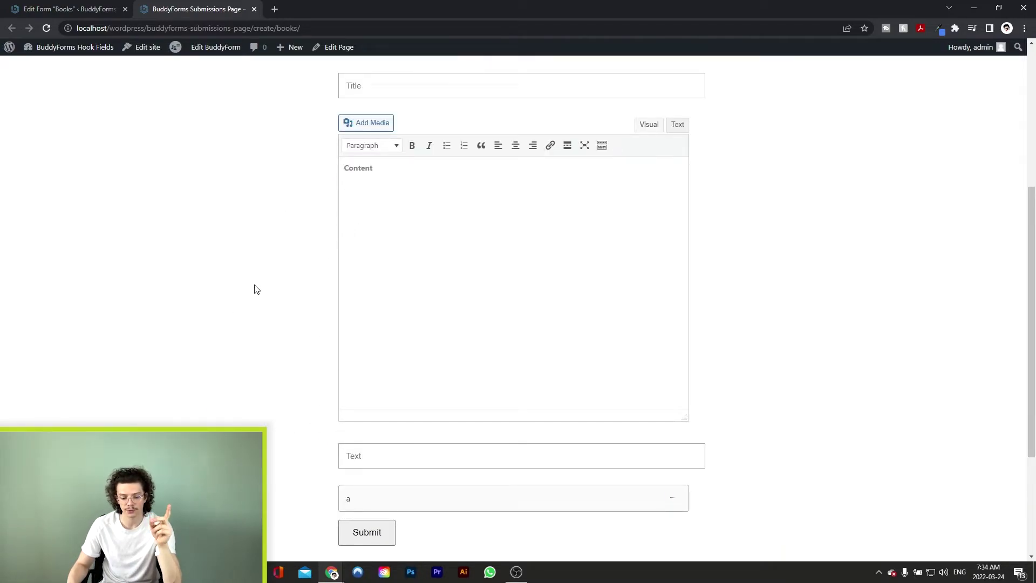
scroll(283, 284, "up", 1)
scroll(278, 313, "down", 1)
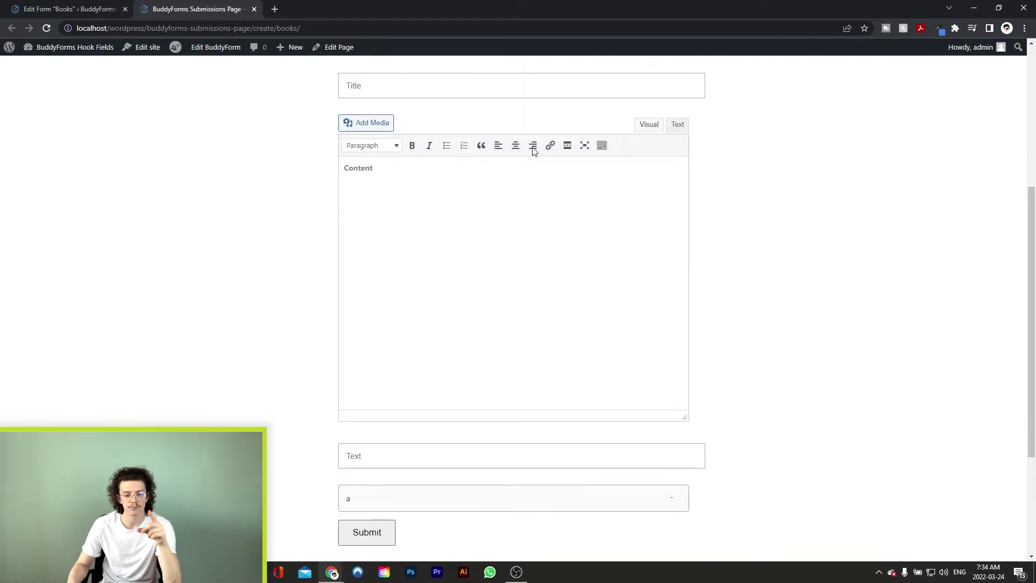
key("ctrl+shift+Tab")
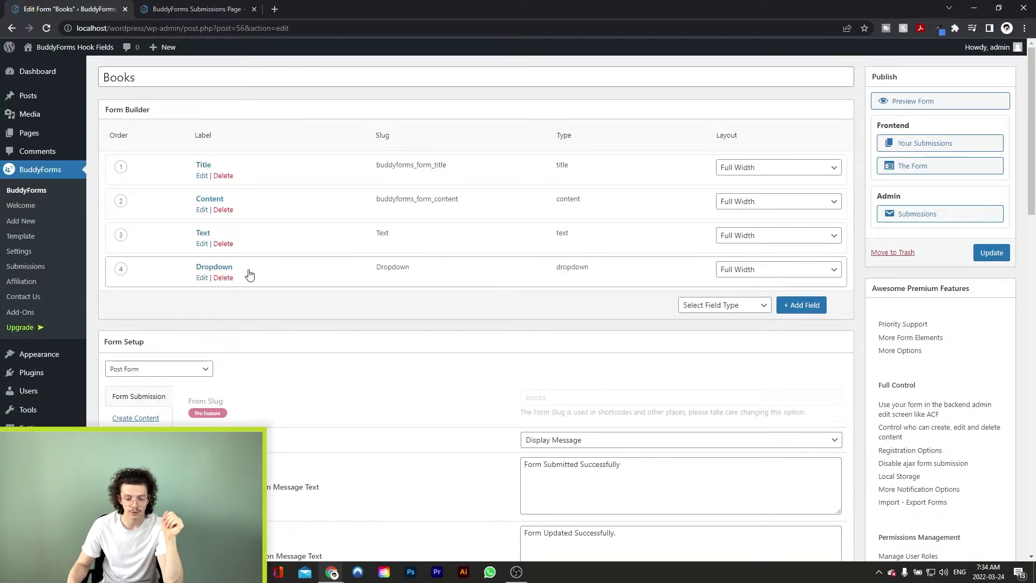
Set the Dropdown field's Display where? to before_the_content and update the Books form
left_click_drag(249, 274, 269, 210)
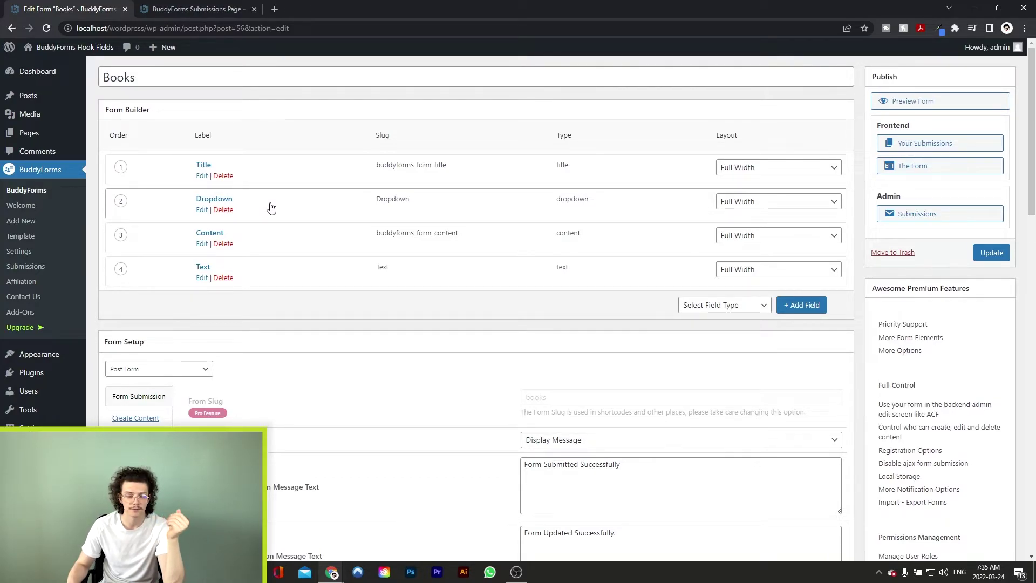
left_click_drag(271, 208, 203, 264)
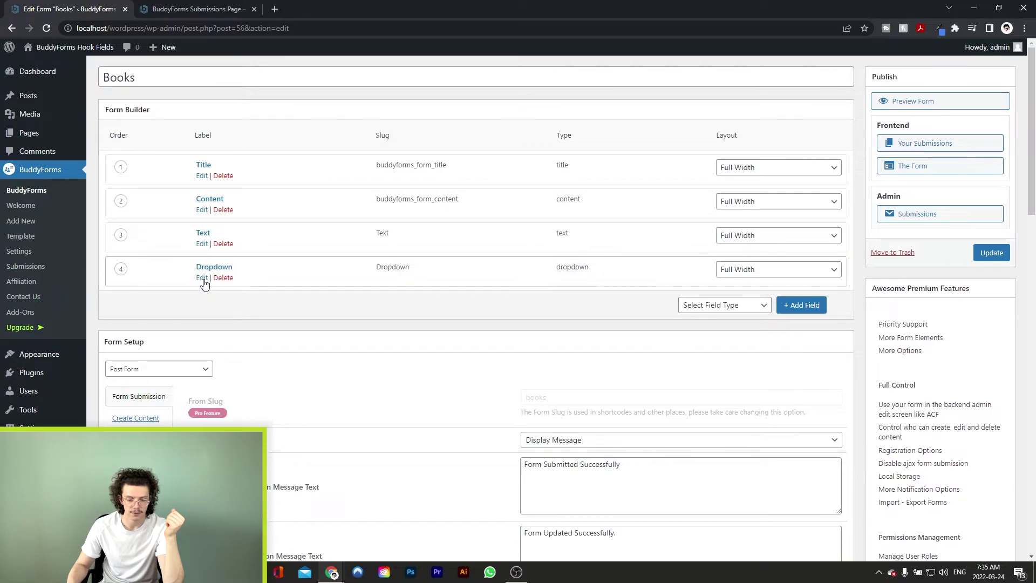
left_click(202, 279)
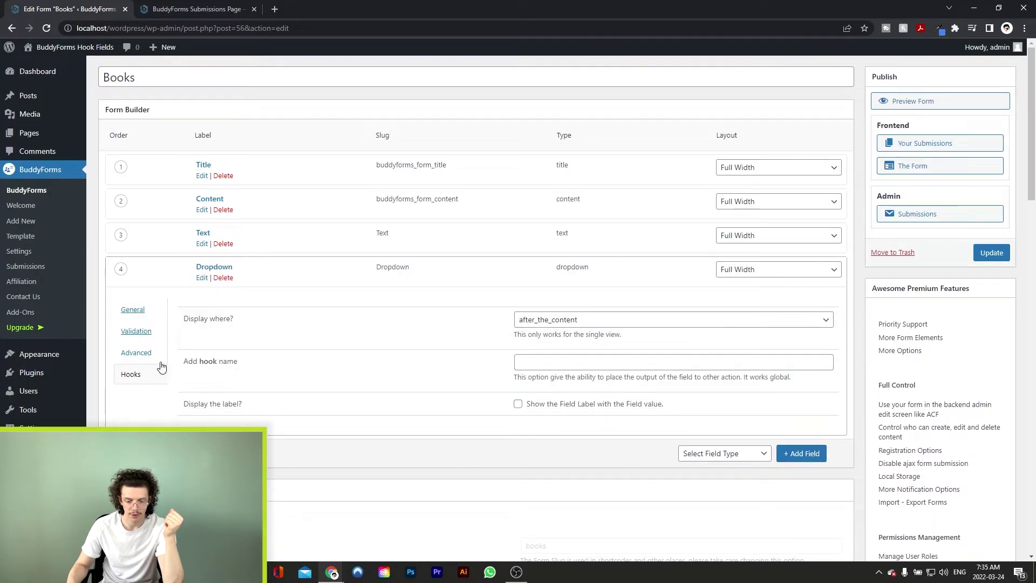
left_click(541, 321)
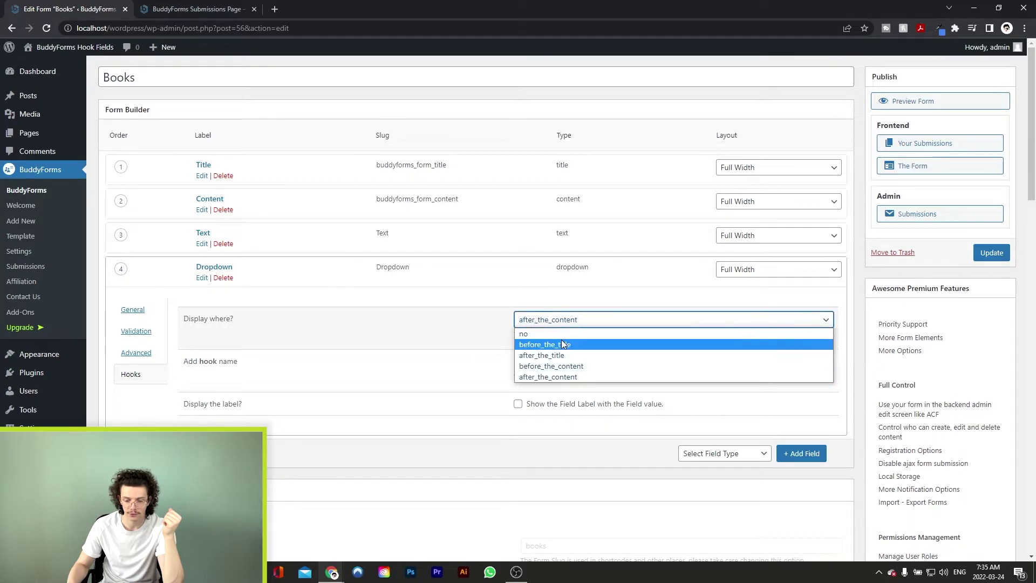
left_click(559, 366)
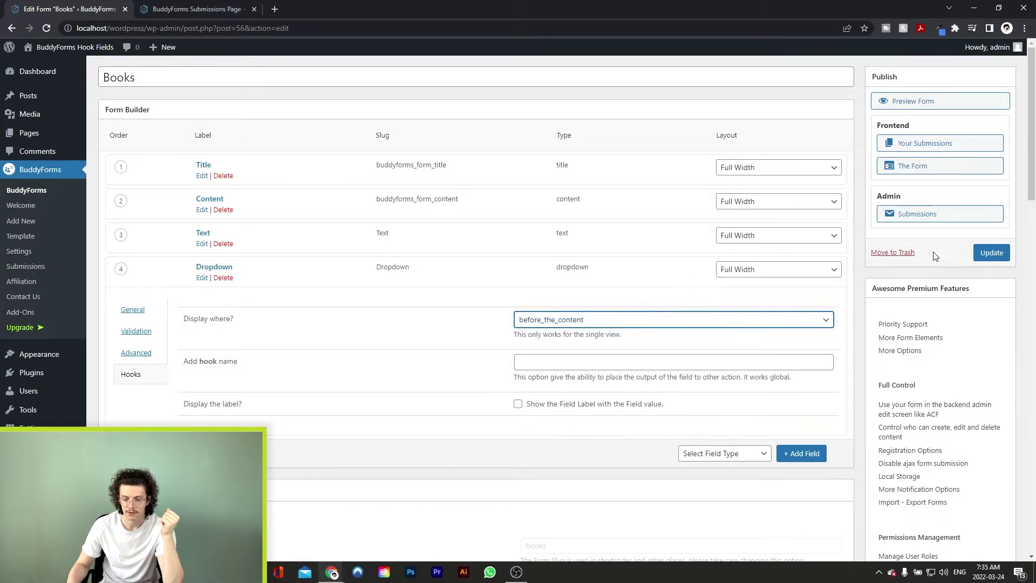
left_click(991, 252)
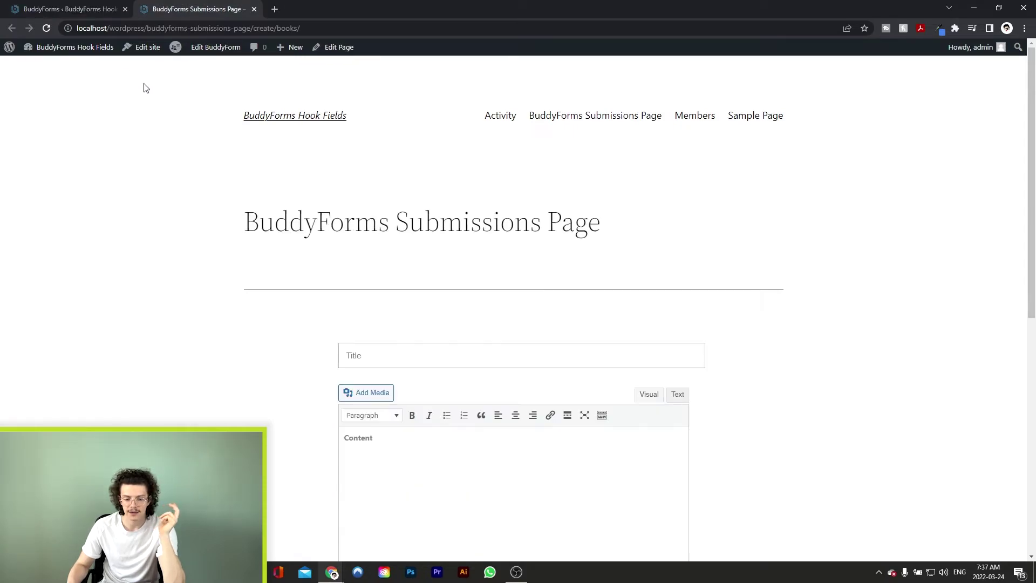
scroll(513, 219, "down", 6)
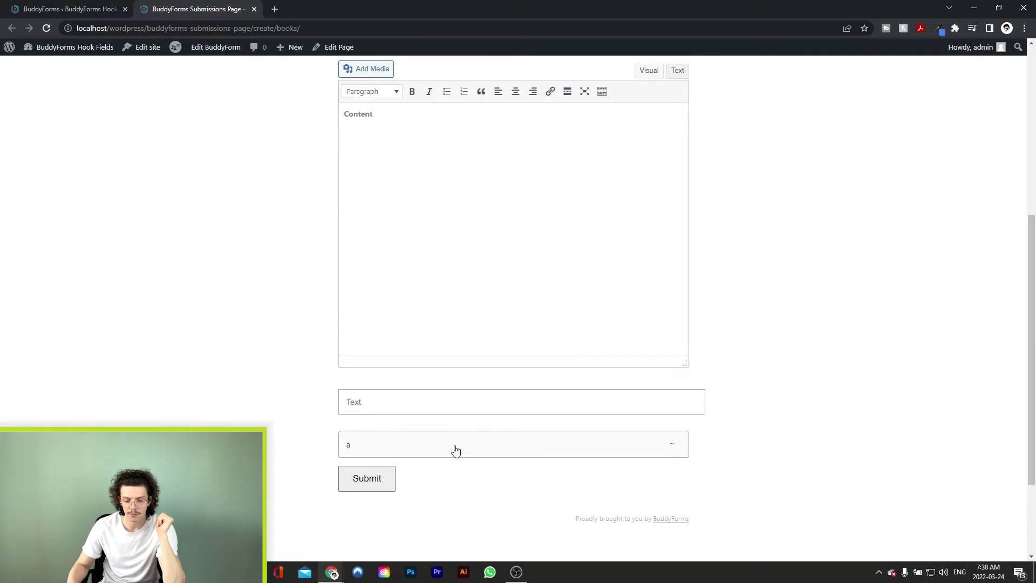
scroll(433, 213, "up", 3)
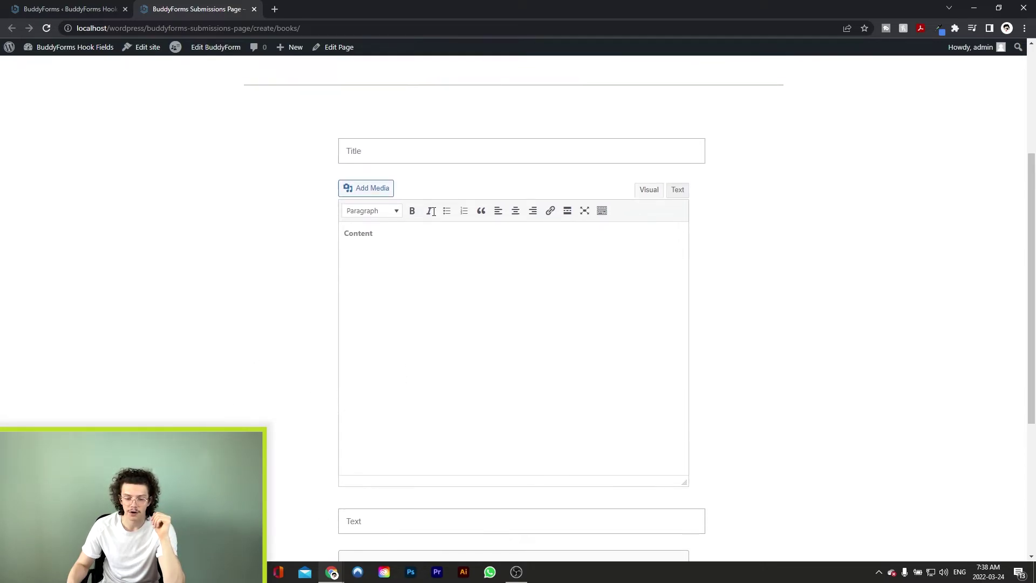
scroll(404, 220, "down", 1)
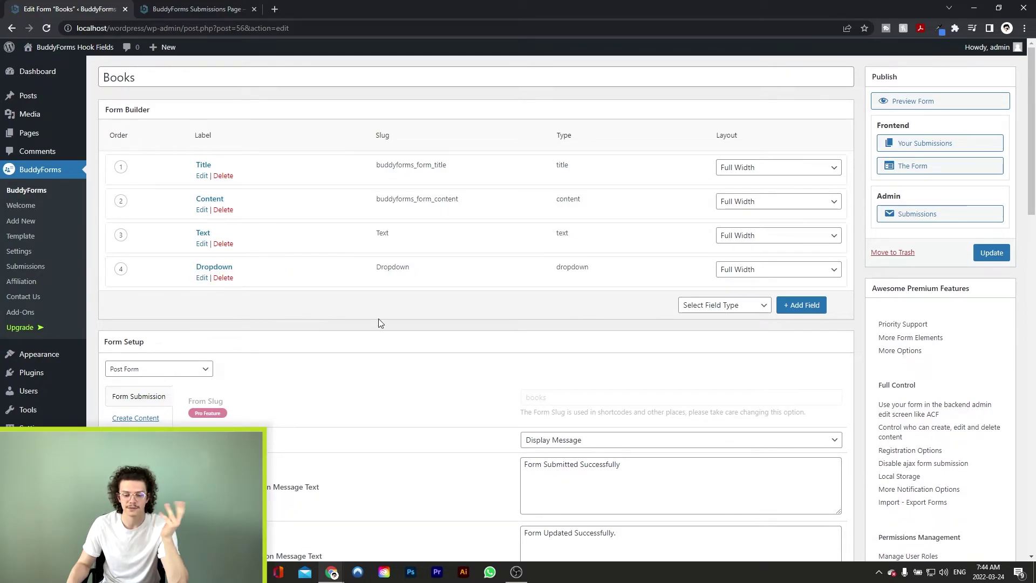
Enable Integrate this Form under Add Form Elements as Table and update the Books form
scroll(388, 321, "down", 13)
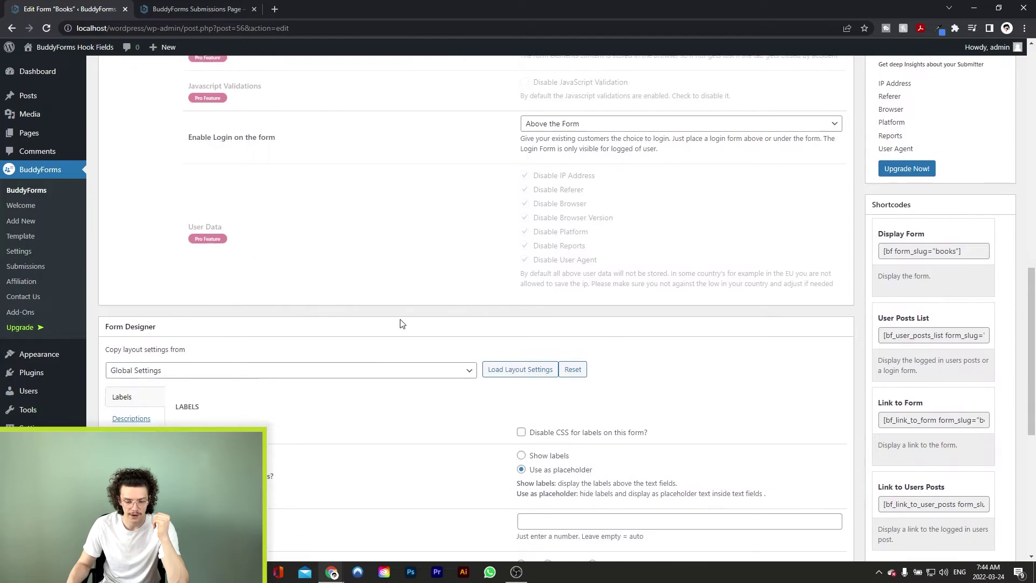
scroll(401, 323, "down", 7)
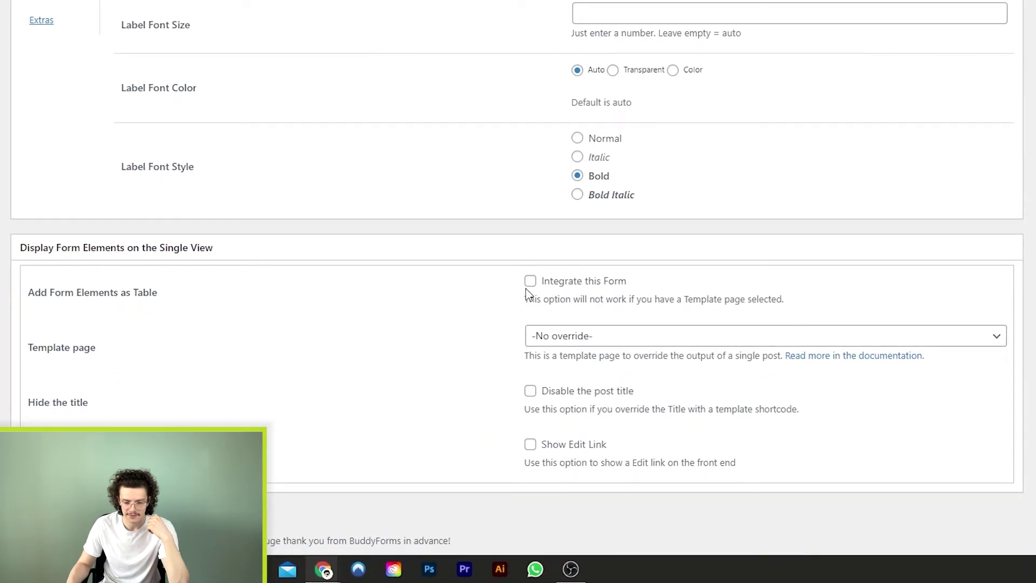
left_click(531, 285)
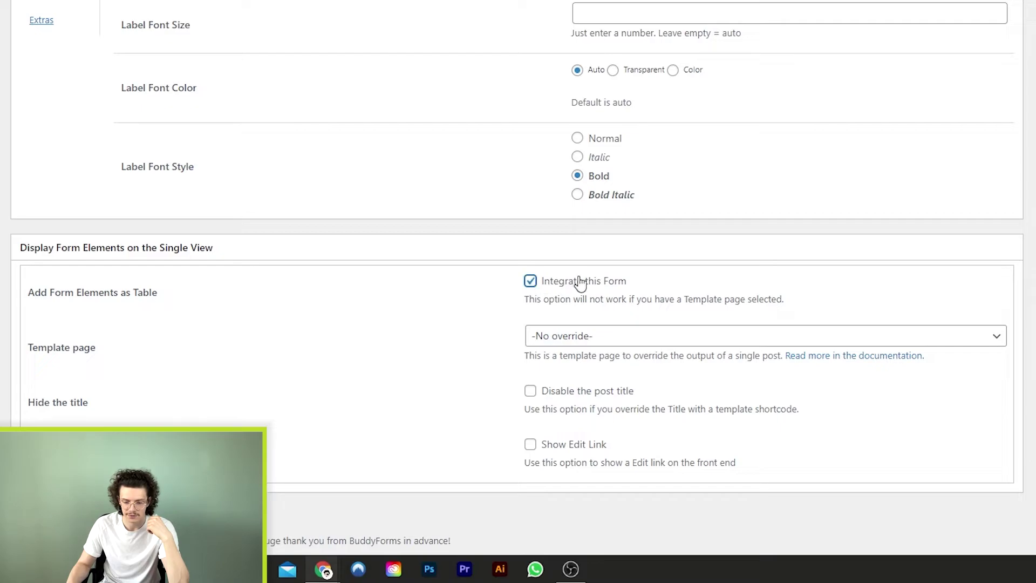
scroll(1014, 323, "up", 7)
scroll(849, 387, "up", 15)
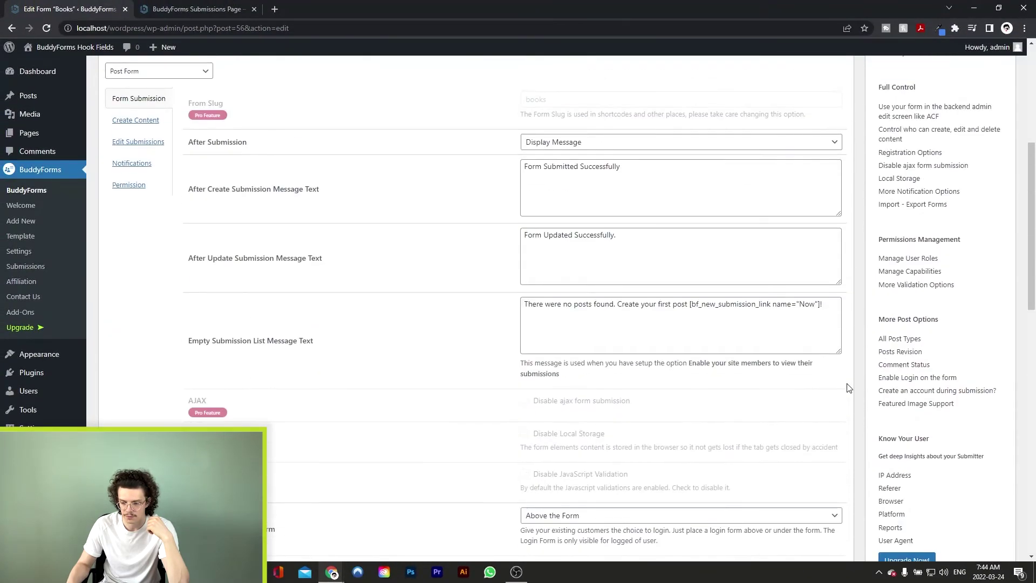
left_click(992, 224)
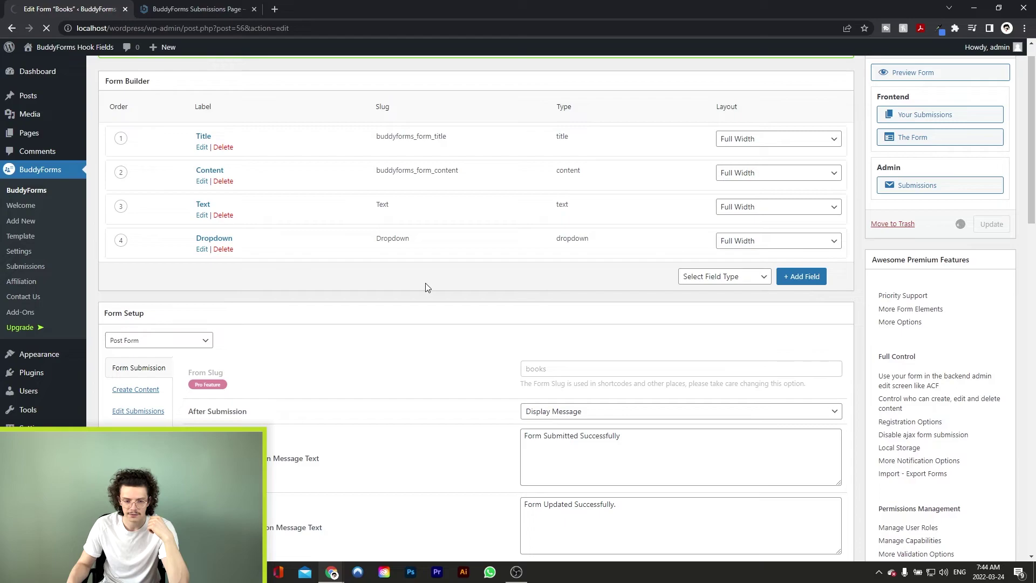
left_click(65, 97)
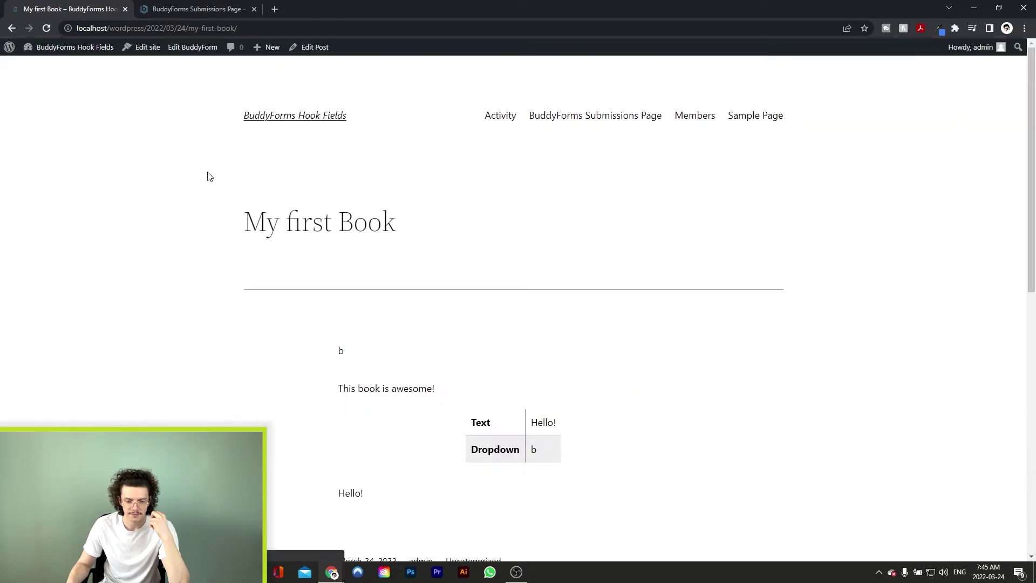
Scroll down My first Book to the table of Text Hello! and Dropdown b
scroll(582, 310, "down", 3)
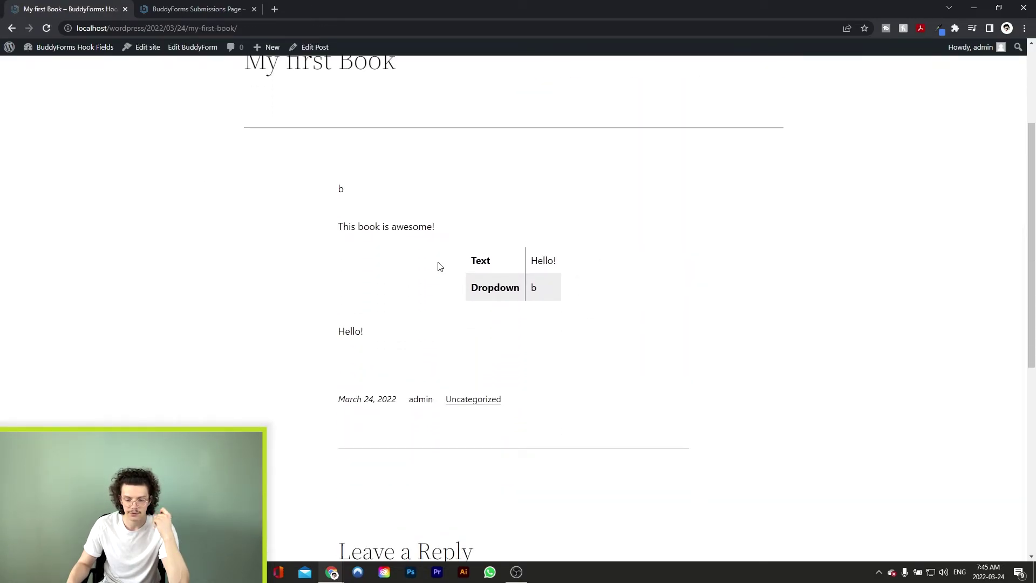